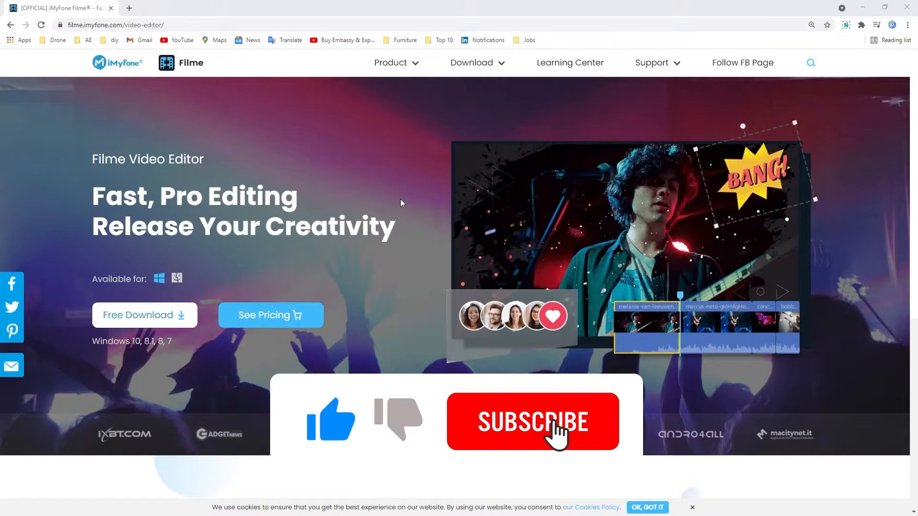
Scroll the iMyFone Filme video editor page down and back up to the top.
{"action": "scroll", "coordinate": [400, 199], "scroll_direction": "down", "scroll_amount": 5}
{"action": "scroll", "coordinate": [400, 199], "scroll_direction": "up", "scroll_amount": 5}
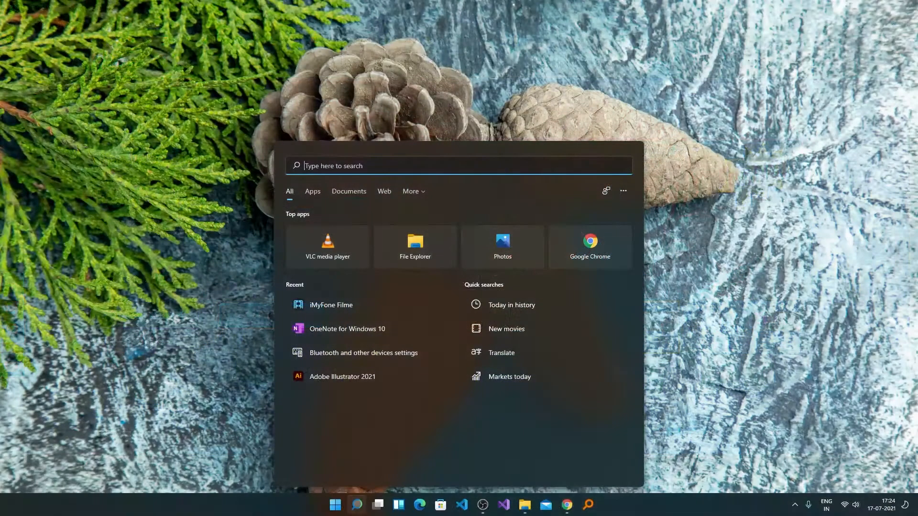
Dismiss the search panel and launch iMyFone Filme from the Start menu search.
{"action": "key", "text": "Escape"}
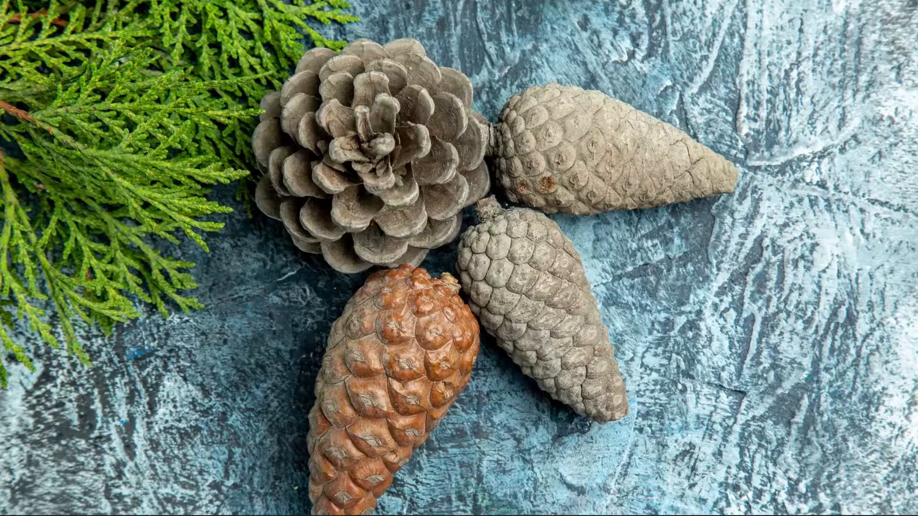
{"action": "key", "text": "super"}
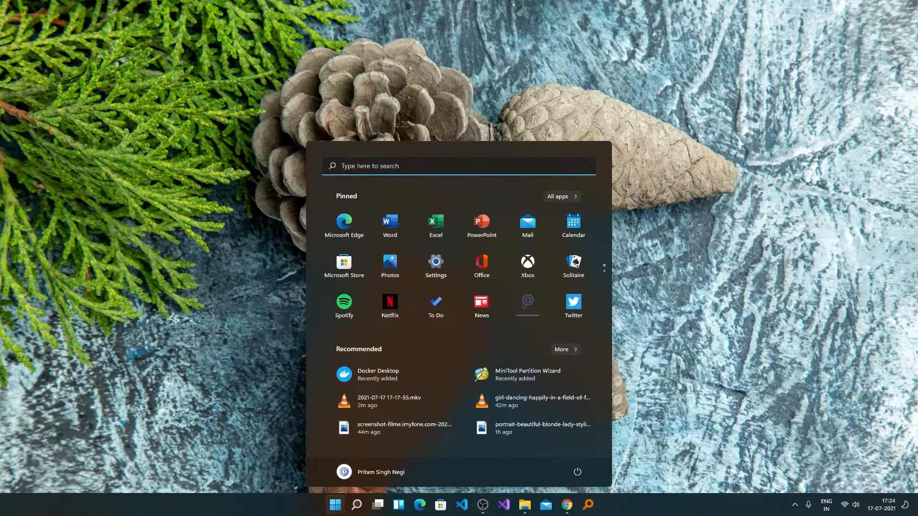
{"action": "type", "text": "fi"}
{"action": "key", "text": "Return"}
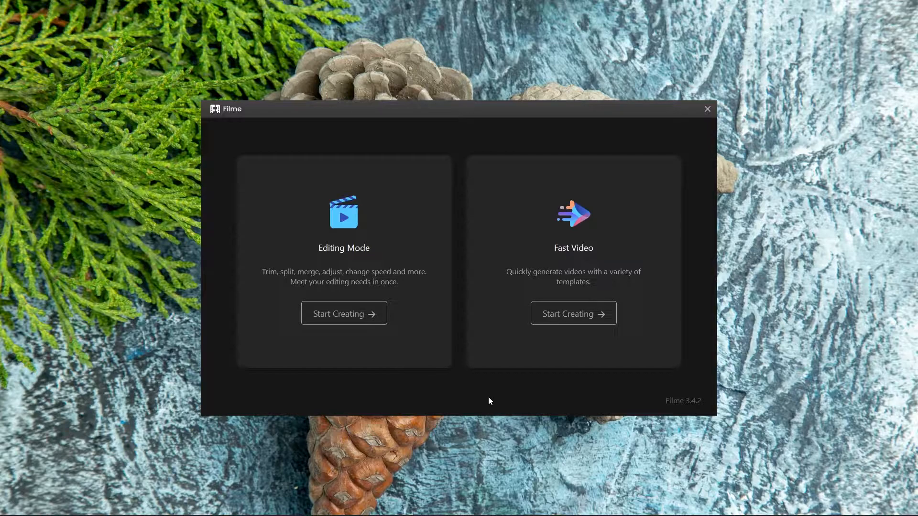
Start a Fast Video project and filter the template picker to the Birthday category.
{"action": "left_click", "coordinate": [569, 317]}
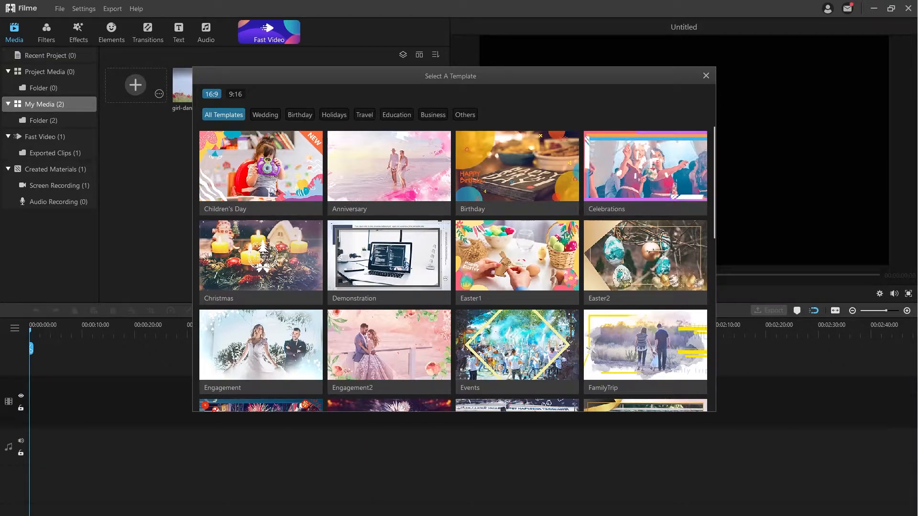
{"action": "left_click", "coordinate": [304, 114]}
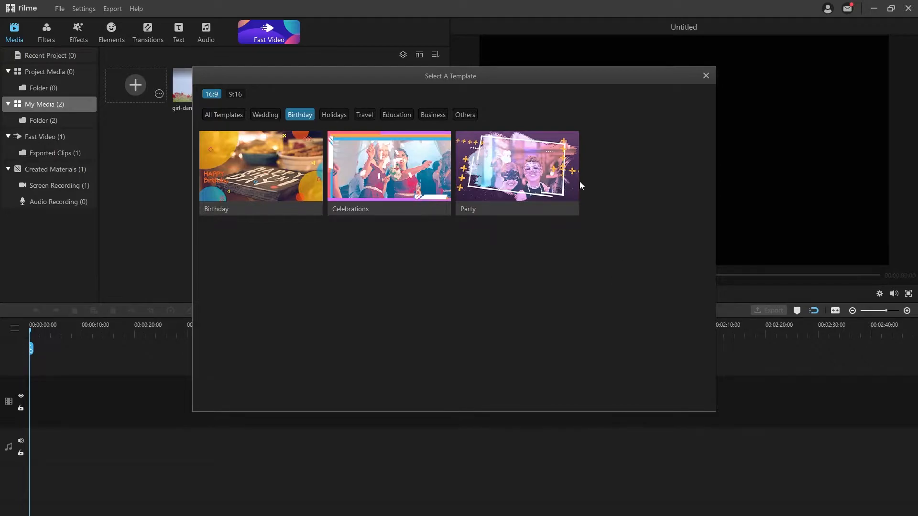
{"action": "mouse_move", "coordinate": [253, 168]}
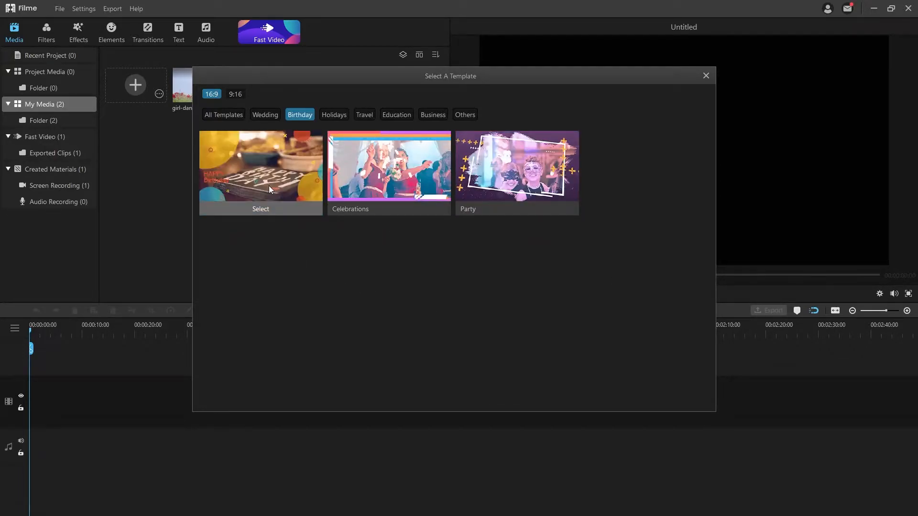
{"action": "mouse_move", "coordinate": [494, 185]}
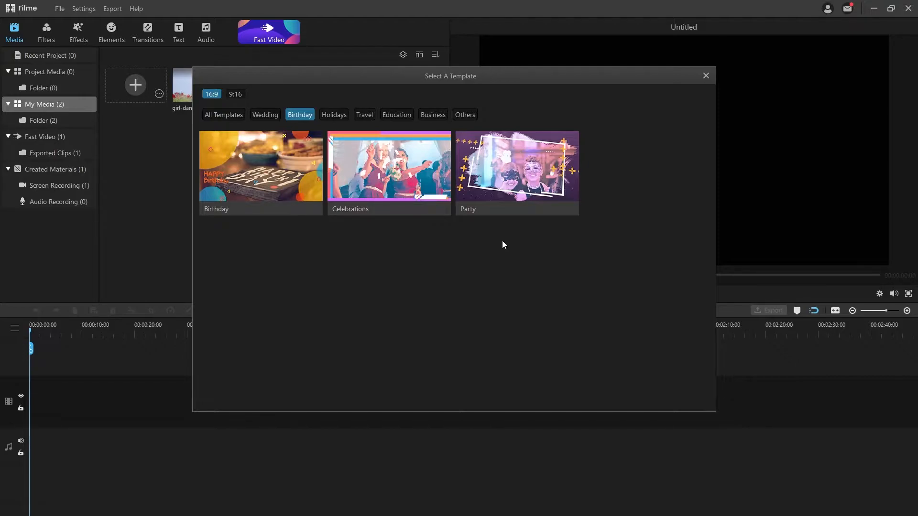
{"action": "mouse_move", "coordinate": [509, 170]}
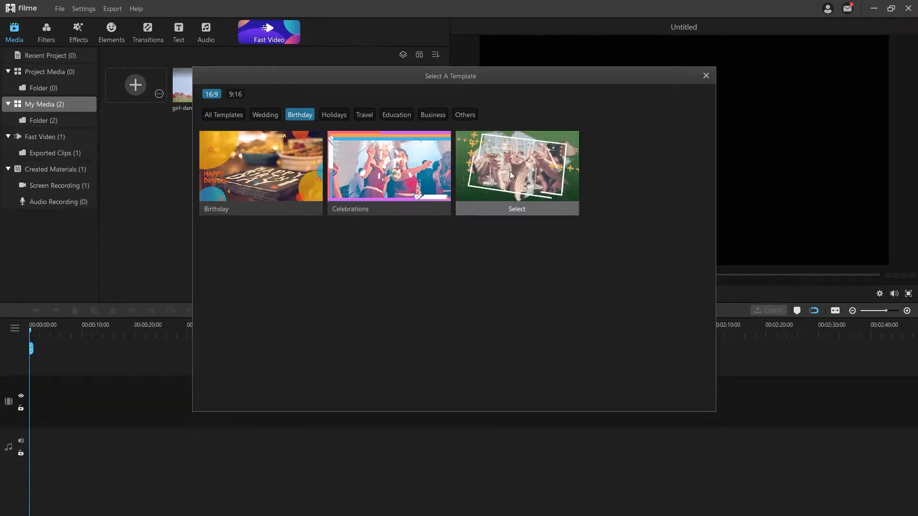
Preview the Birthday template with its volume turned down, then proceed to adding media.
{"action": "left_click", "coordinate": [236, 159]}
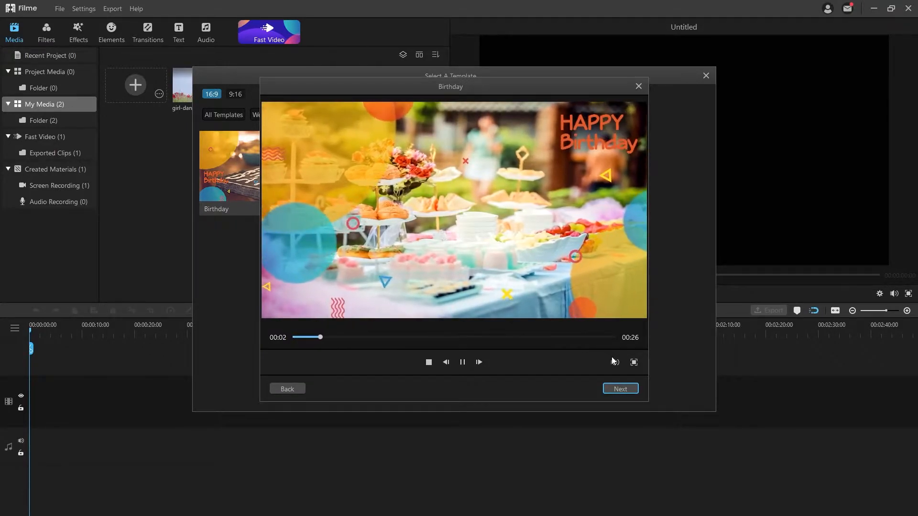
{"action": "mouse_move", "coordinate": [614, 362]}
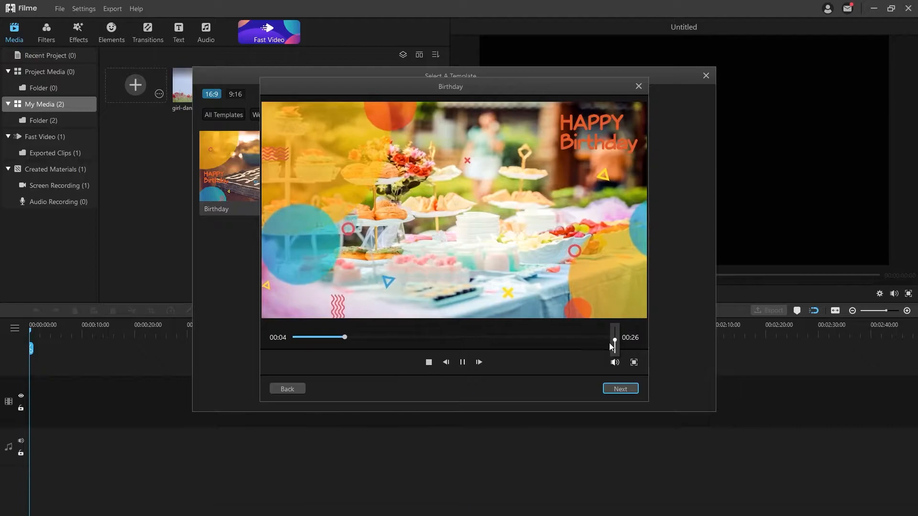
{"action": "left_click_drag", "start_coordinate": [614, 340], "coordinate": [614, 354]}
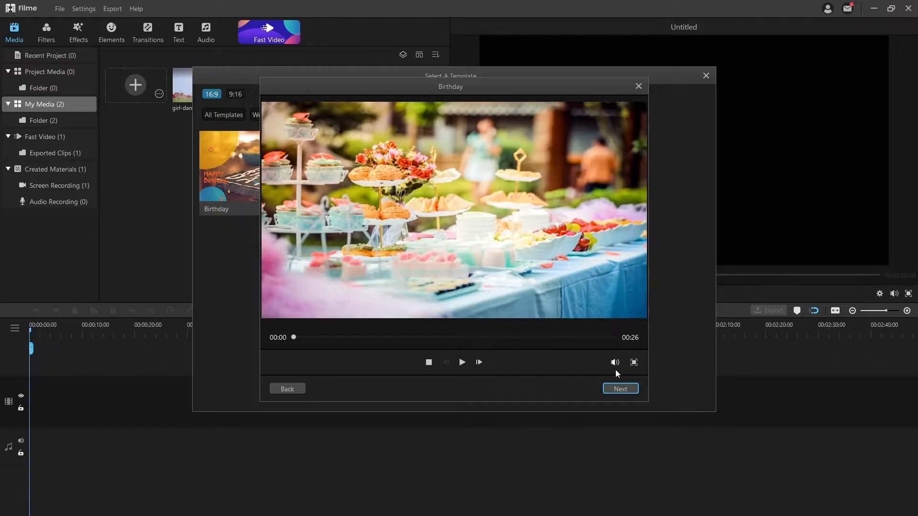
{"action": "left_click", "coordinate": [631, 389]}
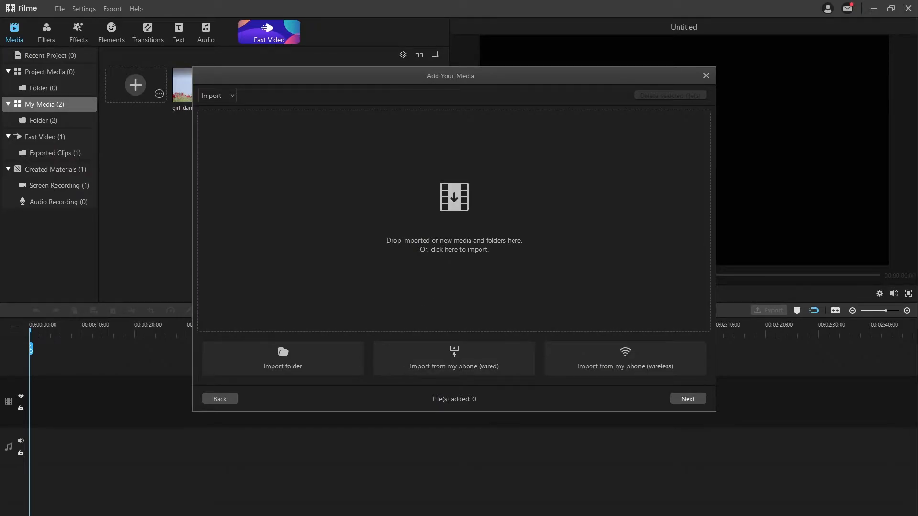
Drop the ten children's photos into the template and generate the 50-second preview.
{"action": "left_click_drag", "start_coordinate": [917, 171], "coordinate": [488, 231]}
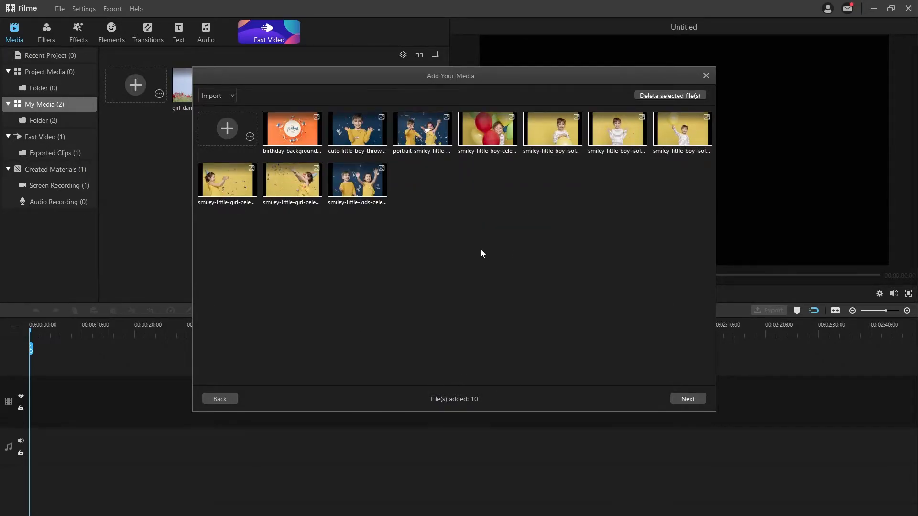
{"action": "left_click", "coordinate": [684, 401]}
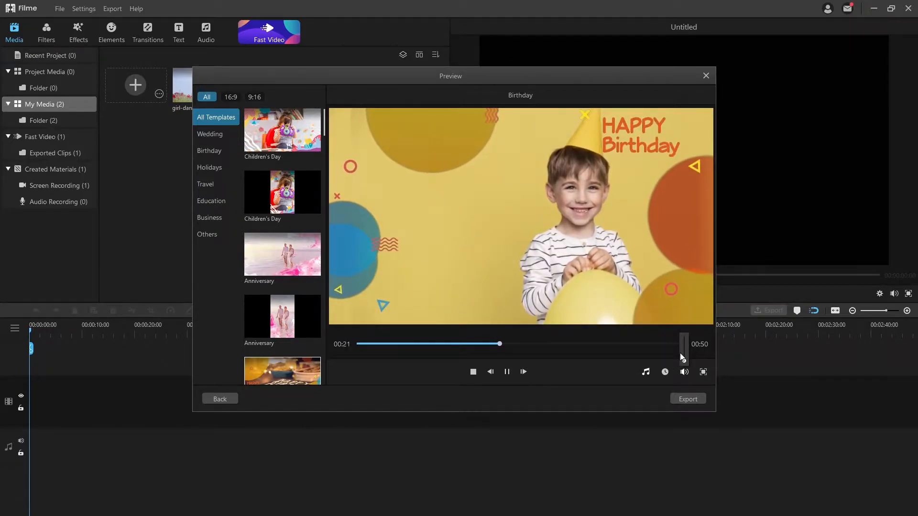
Check the accepted audio file types for replacing the music, then cancel, keeping the original track.
{"action": "left_click", "coordinate": [647, 373]}
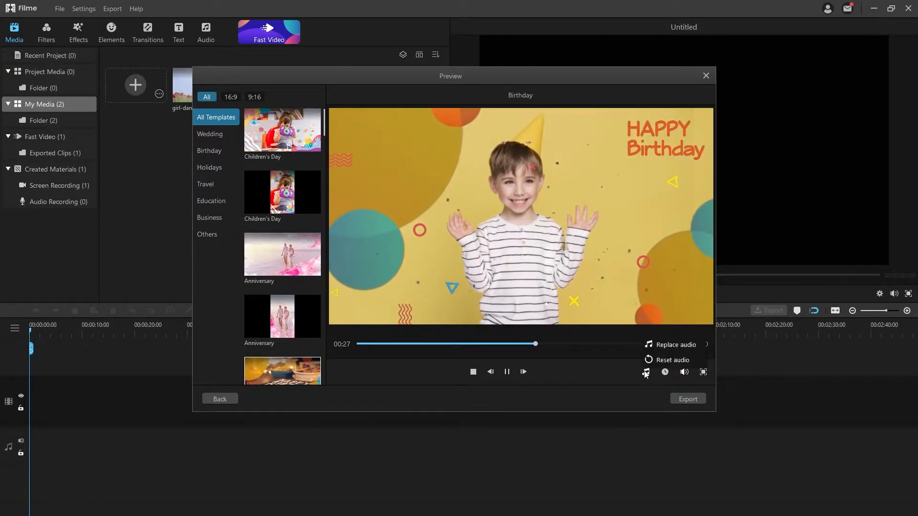
{"action": "left_click", "coordinate": [659, 346]}
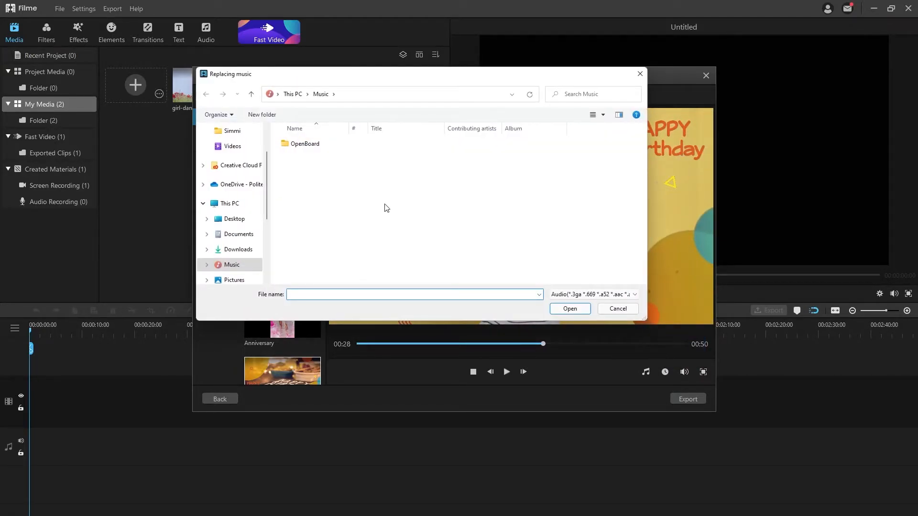
{"action": "left_click", "coordinate": [600, 294]}
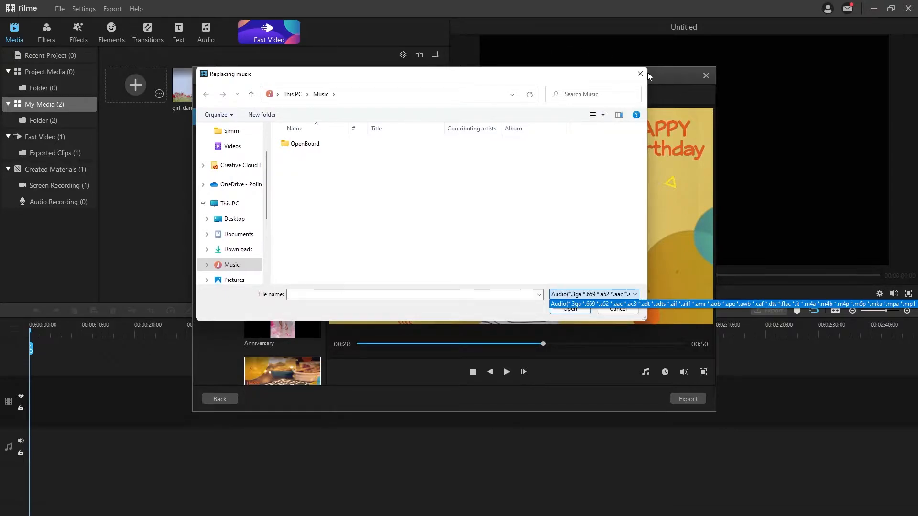
{"action": "left_click", "coordinate": [630, 72]}
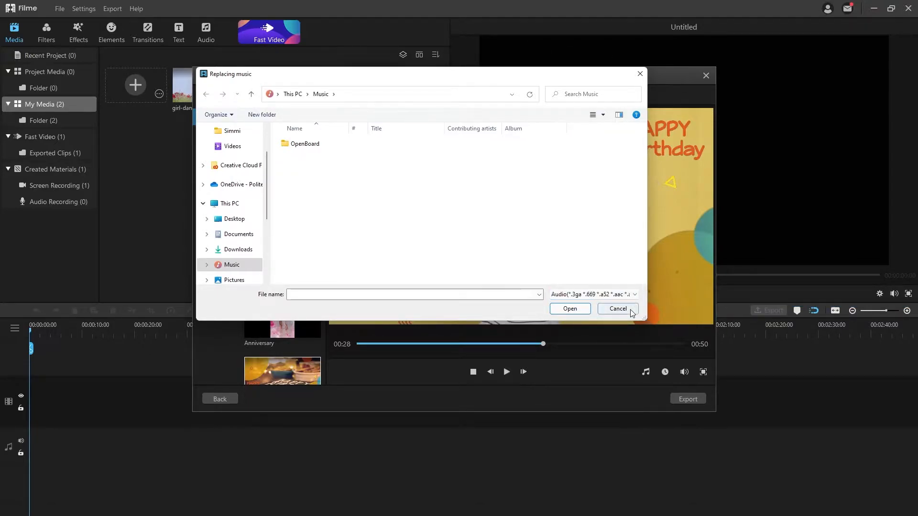
{"action": "left_click", "coordinate": [618, 309]}
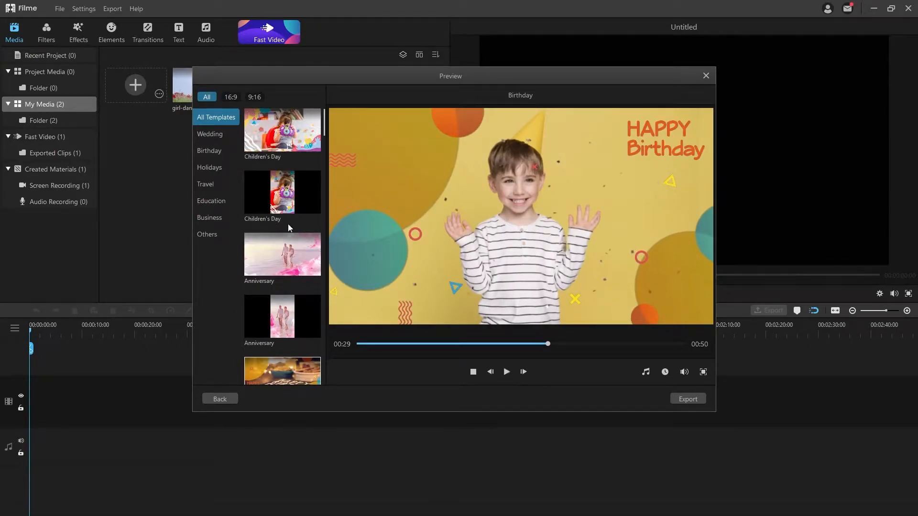
Apply the Party template to the photos, then switch back to the Birthday template.
{"action": "scroll", "coordinate": [282, 215], "scroll_direction": "down", "scroll_amount": 1}
{"action": "left_click", "coordinate": [209, 151]}
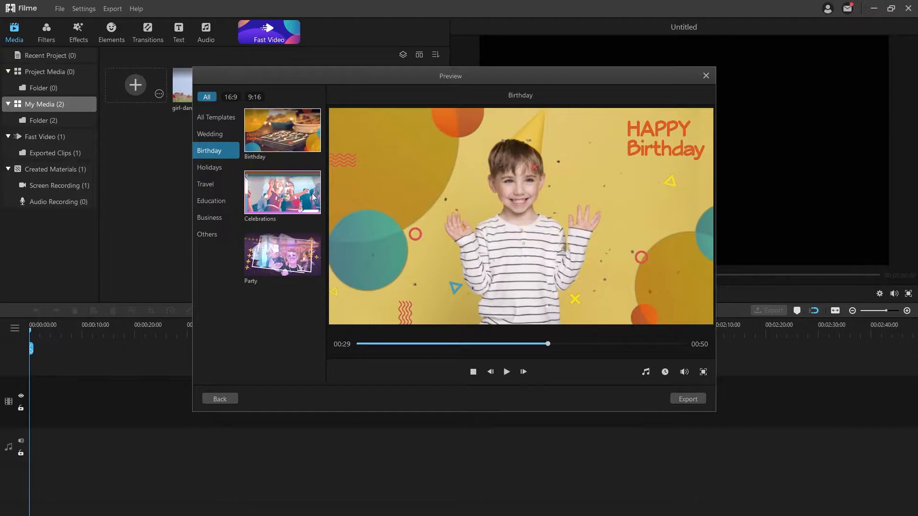
{"action": "left_click", "coordinate": [289, 262]}
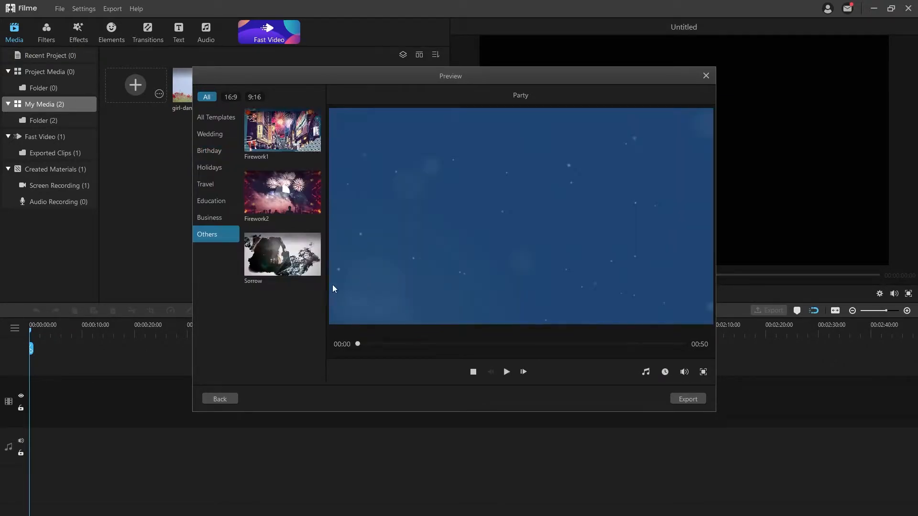
{"action": "left_click", "coordinate": [209, 148]}
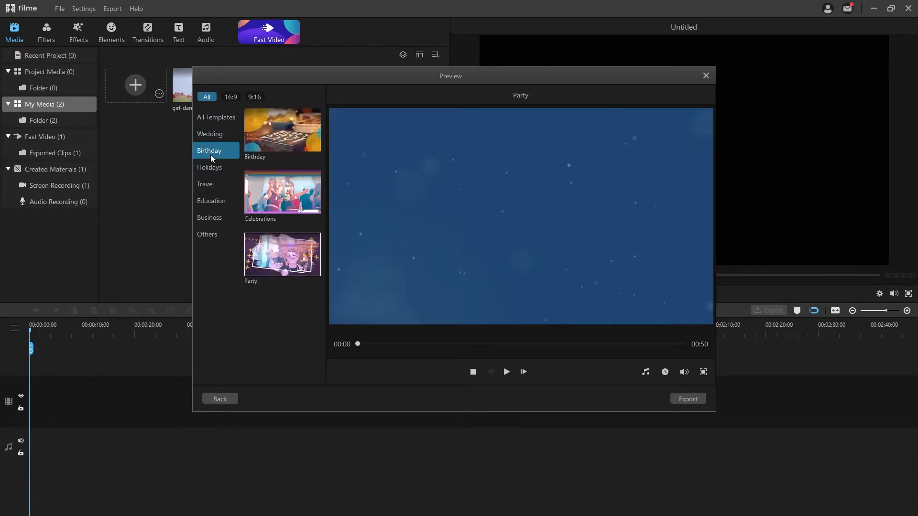
{"action": "left_click", "coordinate": [299, 141]}
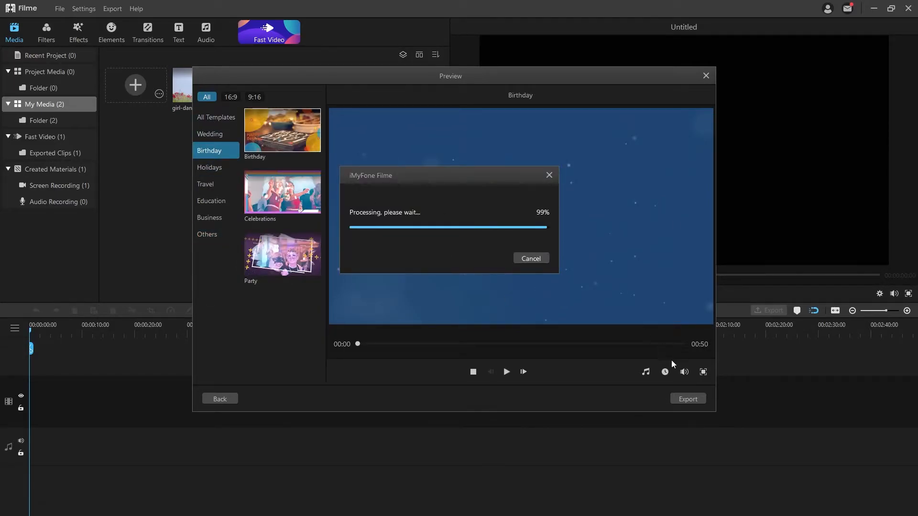
Export My Video.mp4 as MP4 at Good quality into E:/Data/output.
{"action": "left_click", "coordinate": [688, 399]}
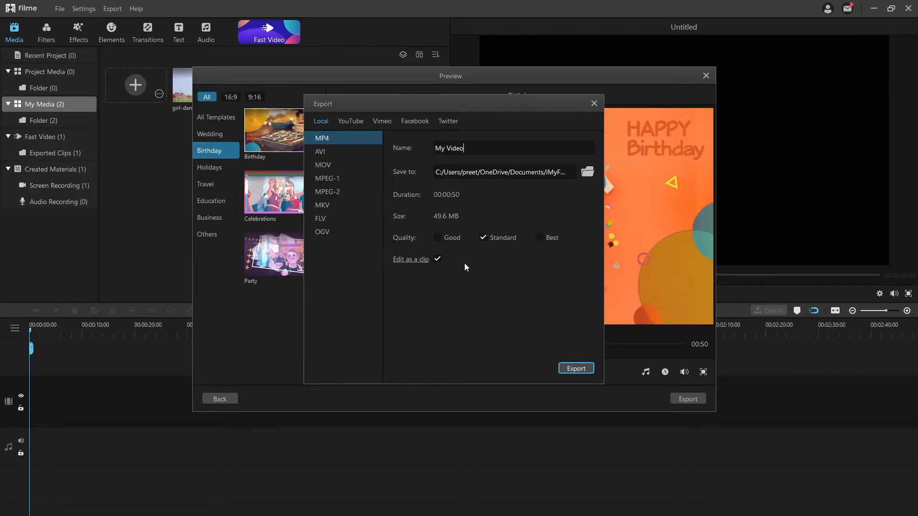
{"action": "left_click", "coordinate": [486, 237]}
{"action": "left_click", "coordinate": [437, 237]}
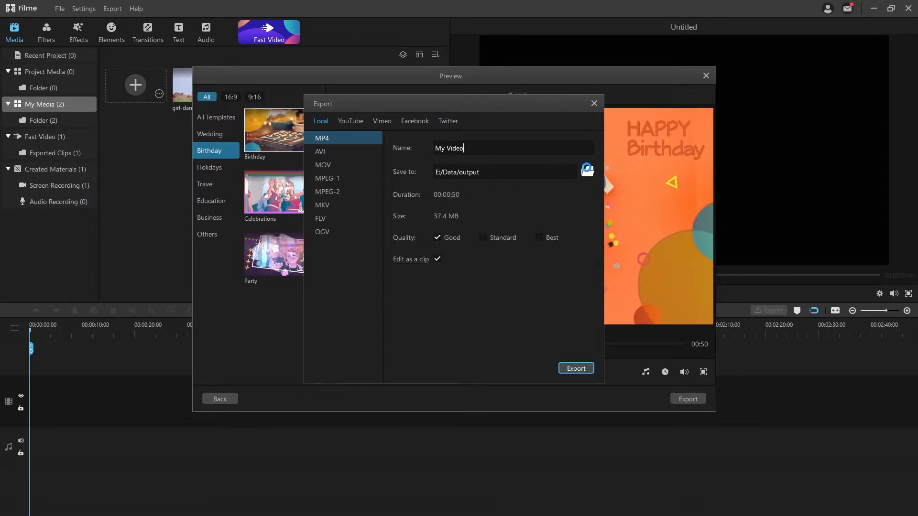
{"action": "left_click", "coordinate": [587, 171]}
{"action": "left_click", "coordinate": [680, 337]}
{"action": "left_click", "coordinate": [576, 368]}
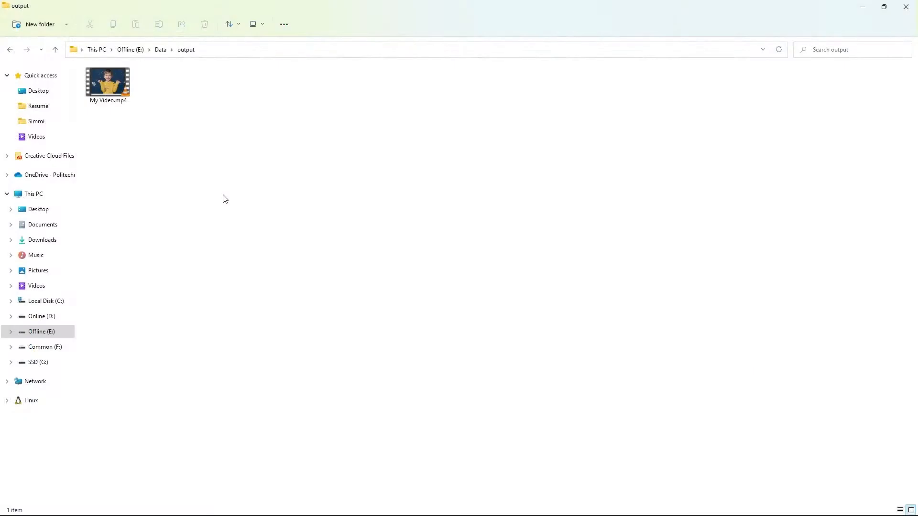
Open the exported My Video.mp4 from the output folder for playback.
{"action": "double_click", "coordinate": [120, 92]}
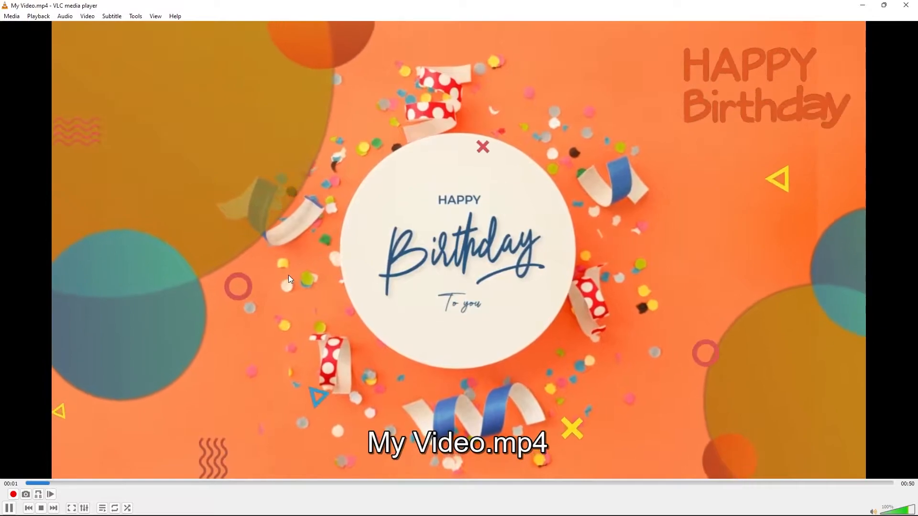
Watch My Video.mp4 full screen in VLC, then exit full screen and close VLC.
{"action": "double_click", "coordinate": [288, 278]}
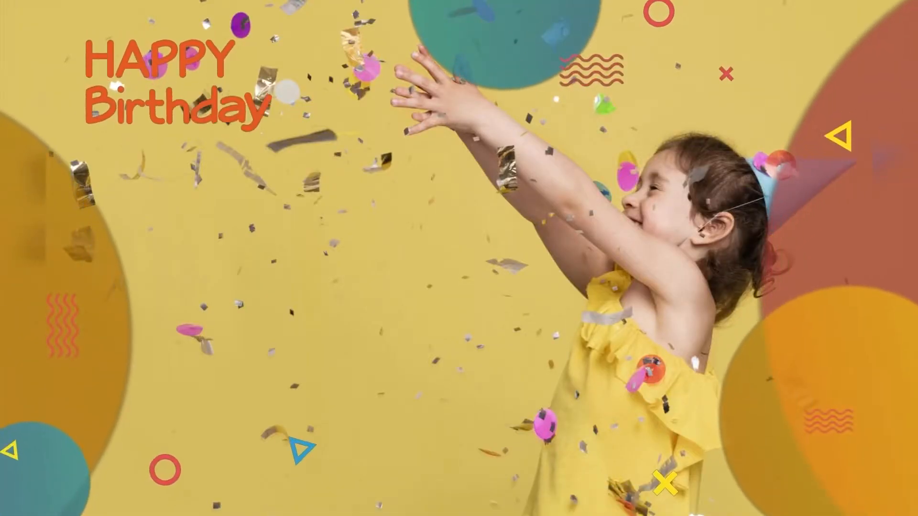
{"action": "double_click", "coordinate": [413, 170]}
{"action": "left_click", "coordinate": [905, 5]}
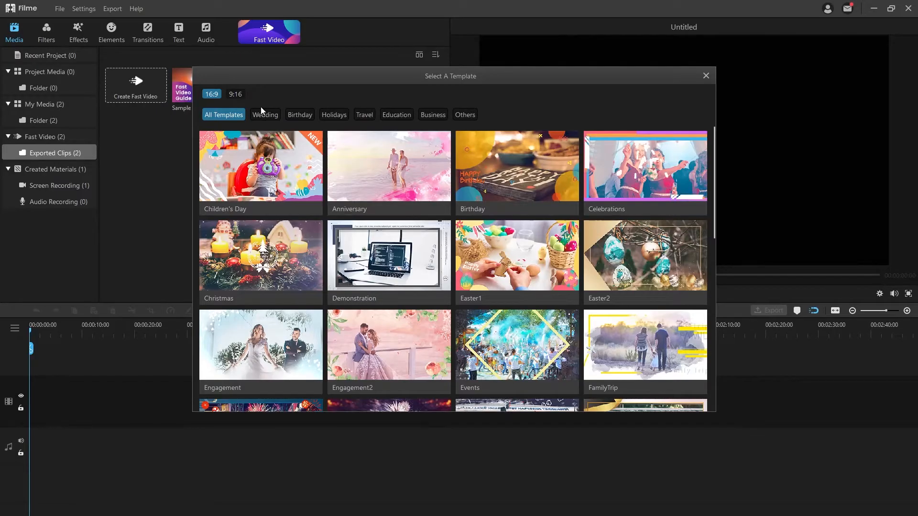
Rebuild the Birthday template video from an imported folder of ten media files.
{"action": "left_click", "coordinate": [300, 115]}
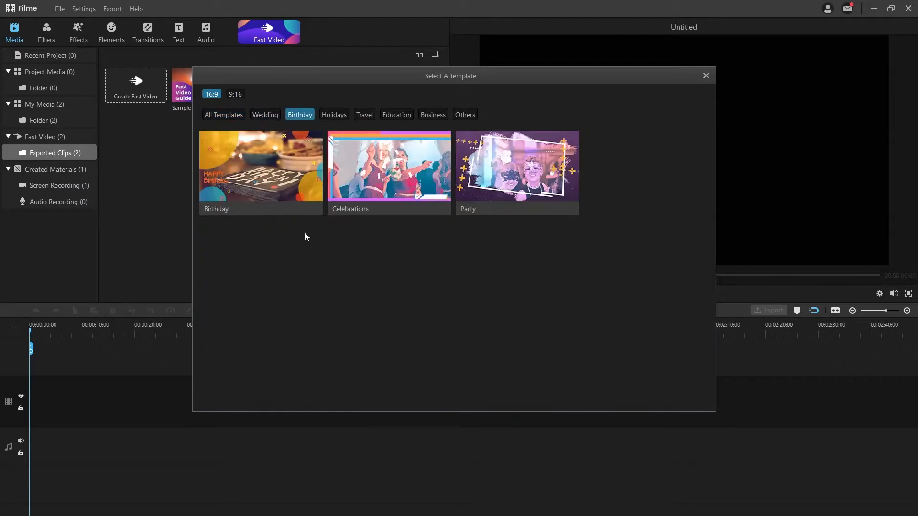
{"action": "left_click", "coordinate": [240, 166]}
{"action": "left_click", "coordinate": [616, 389]}
{"action": "left_click", "coordinate": [326, 351]}
{"action": "left_click", "coordinate": [568, 308]}
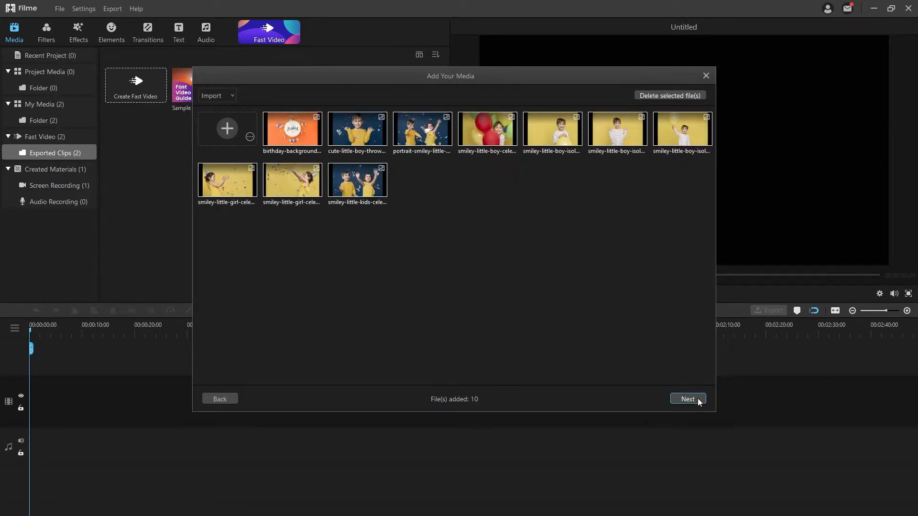
{"action": "left_click", "coordinate": [697, 400]}
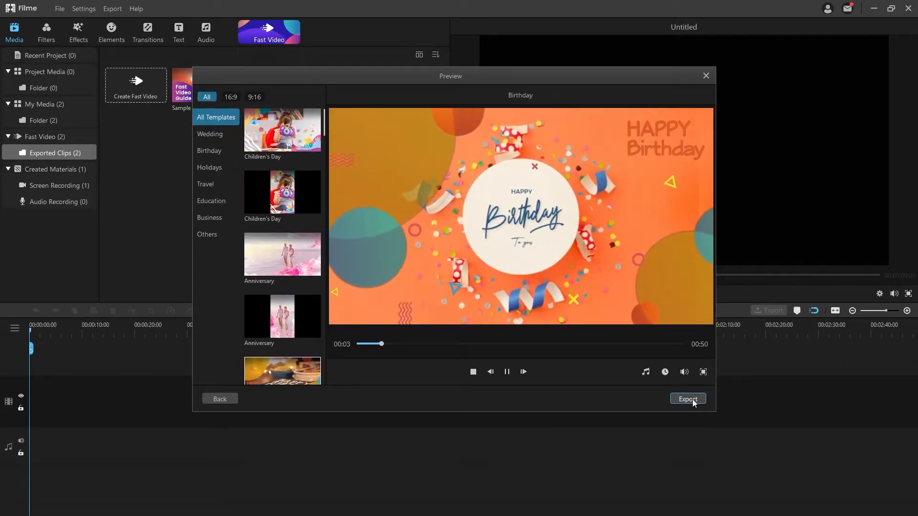
Browse the Facebook, Twitter, Vimeo and YouTube export options, then exit Fast Video without saving.
{"action": "left_click", "coordinate": [693, 399]}
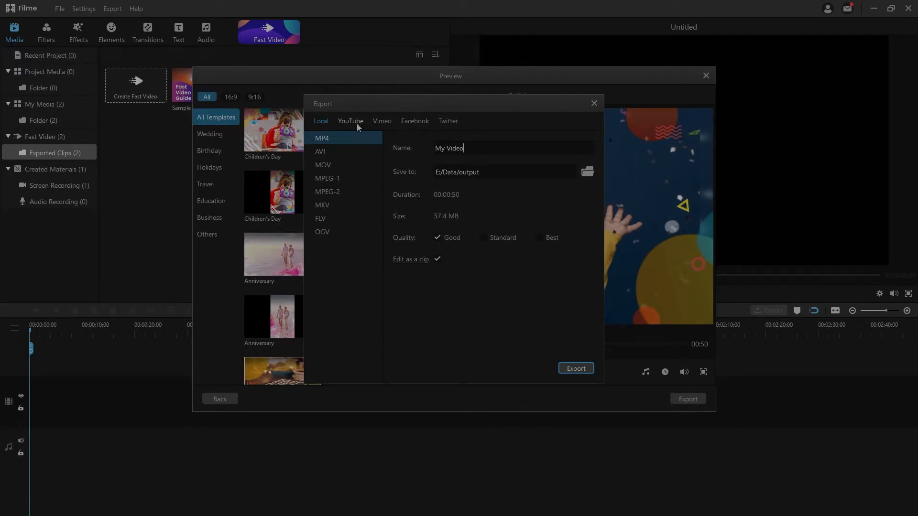
{"action": "left_click", "coordinate": [420, 120]}
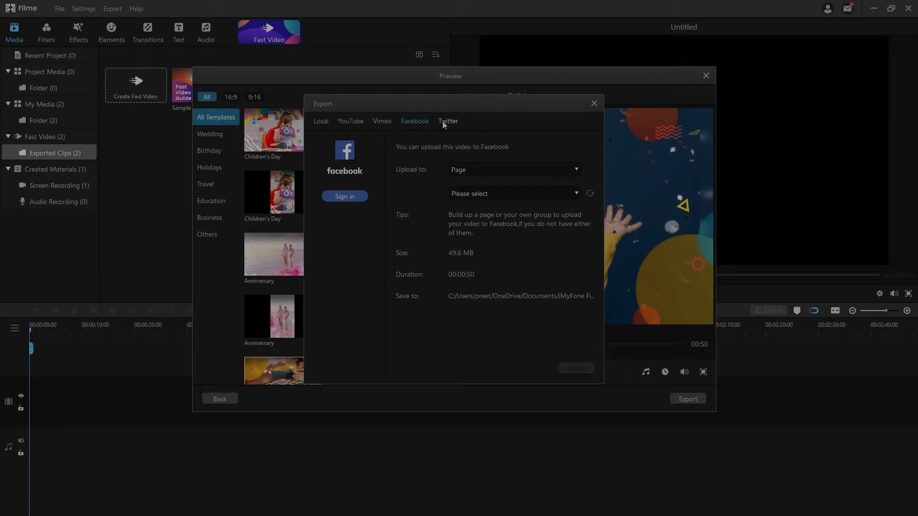
{"action": "left_click", "coordinate": [443, 122]}
{"action": "left_click", "coordinate": [384, 122]}
{"action": "left_click", "coordinate": [355, 123]}
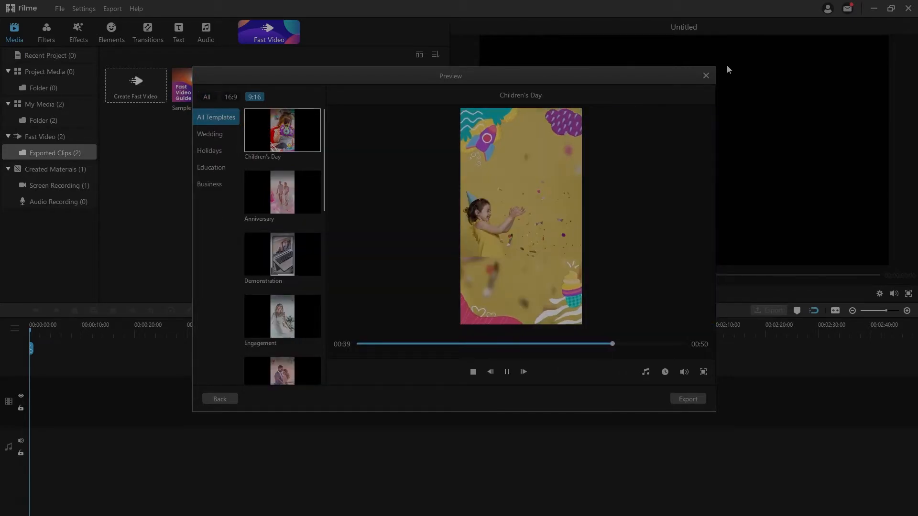
{"action": "left_click", "coordinate": [705, 75]}
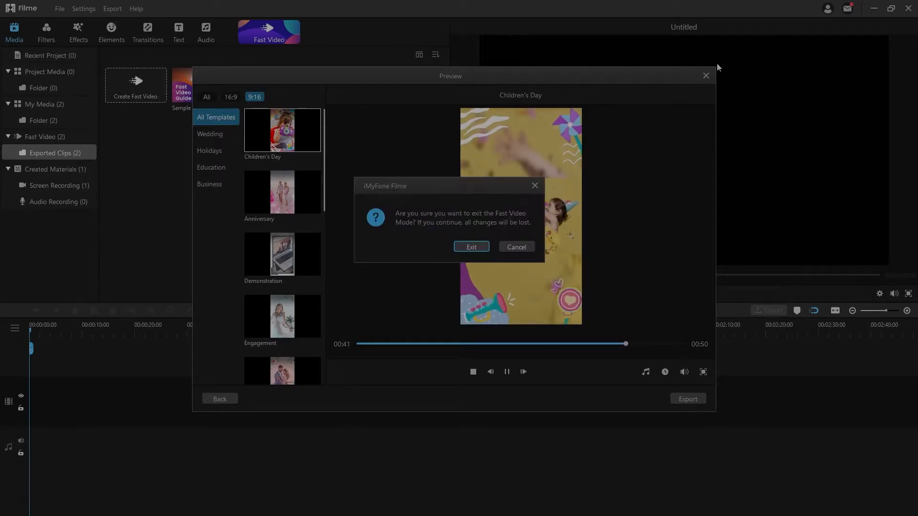
{"action": "left_click", "coordinate": [471, 246]}
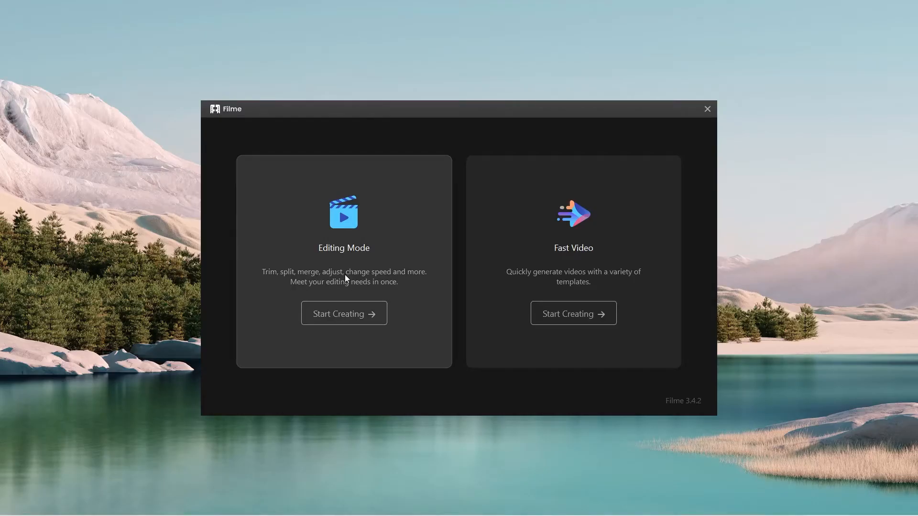
Start a new Editing Mode project and browse the Filters, Effects, Elements, Transitions and Text libraries.
{"action": "left_click", "coordinate": [345, 277]}
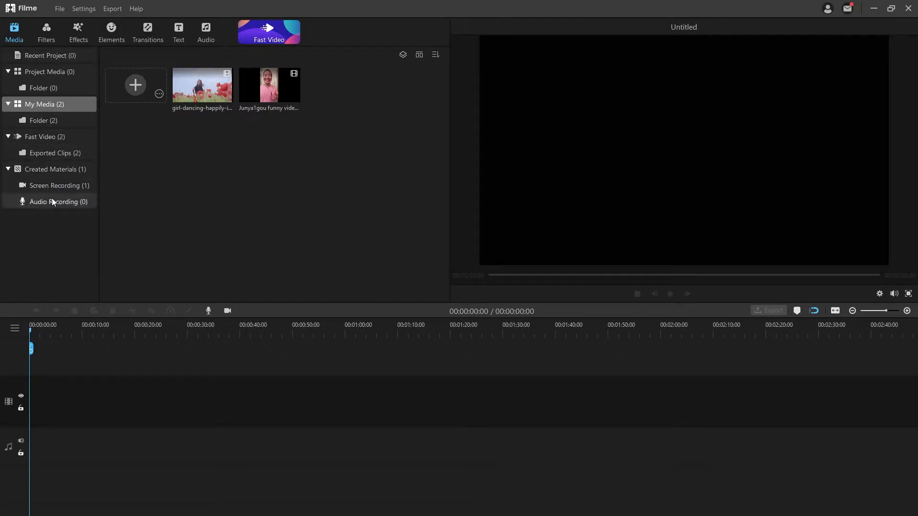
{"action": "left_click", "coordinate": [41, 32]}
{"action": "left_click", "coordinate": [76, 35]}
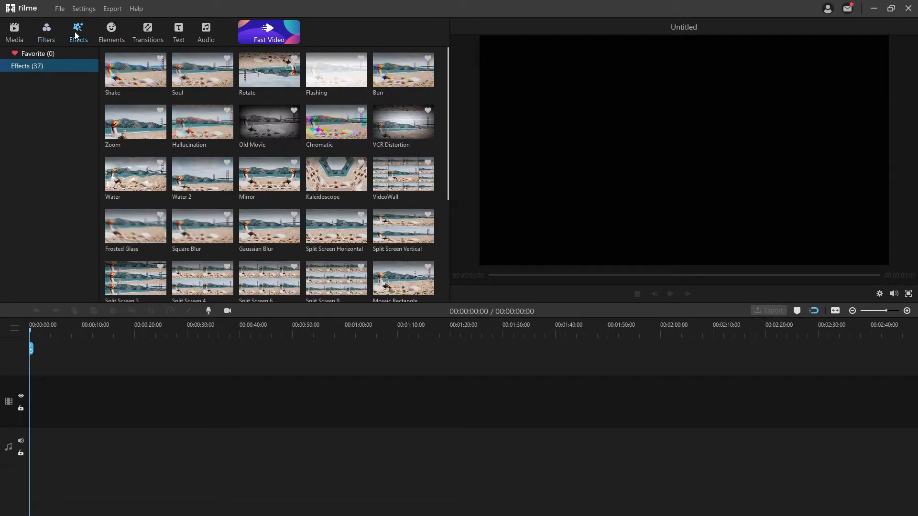
{"action": "left_click", "coordinate": [110, 33]}
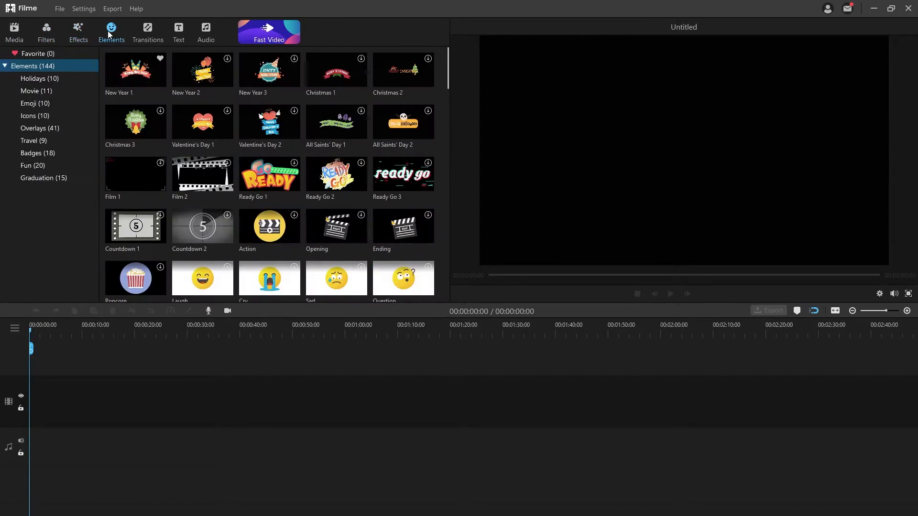
{"action": "left_click", "coordinate": [140, 30]}
{"action": "left_click", "coordinate": [178, 33]}
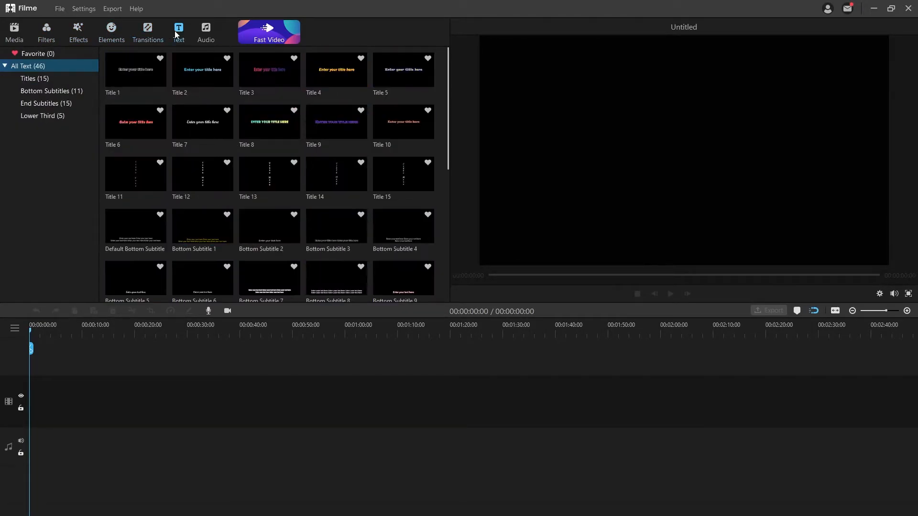
Glance at the Audio library, then import the woman-jogging and joyful-lovers-hugging clips into My Media.
{"action": "left_click", "coordinate": [201, 34]}
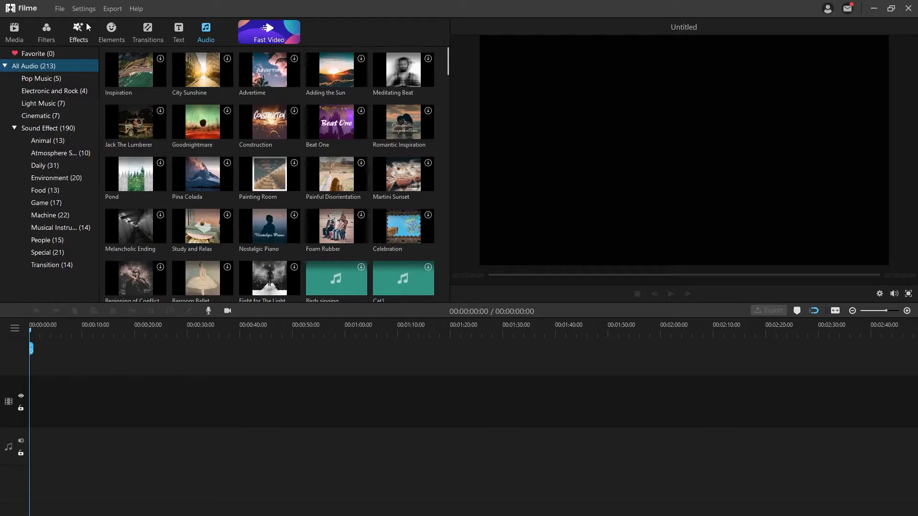
{"action": "left_click", "coordinate": [19, 25]}
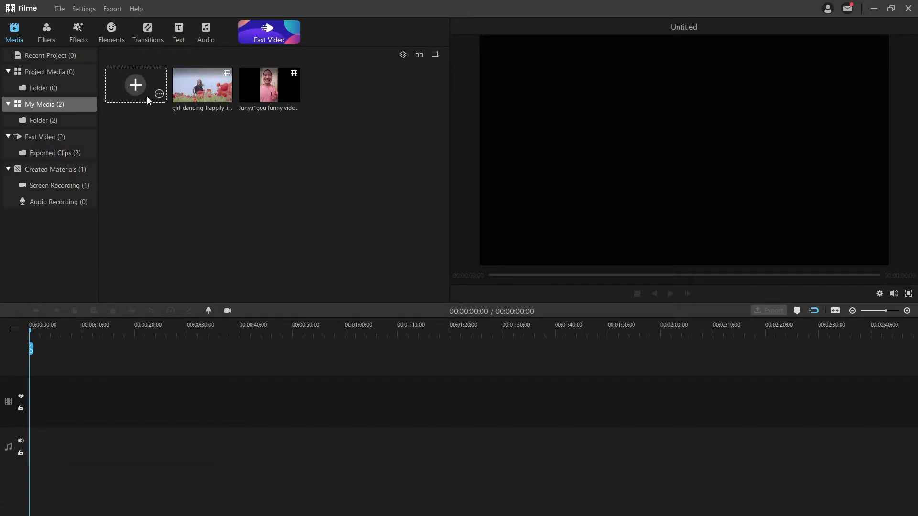
{"action": "left_click", "coordinate": [135, 86]}
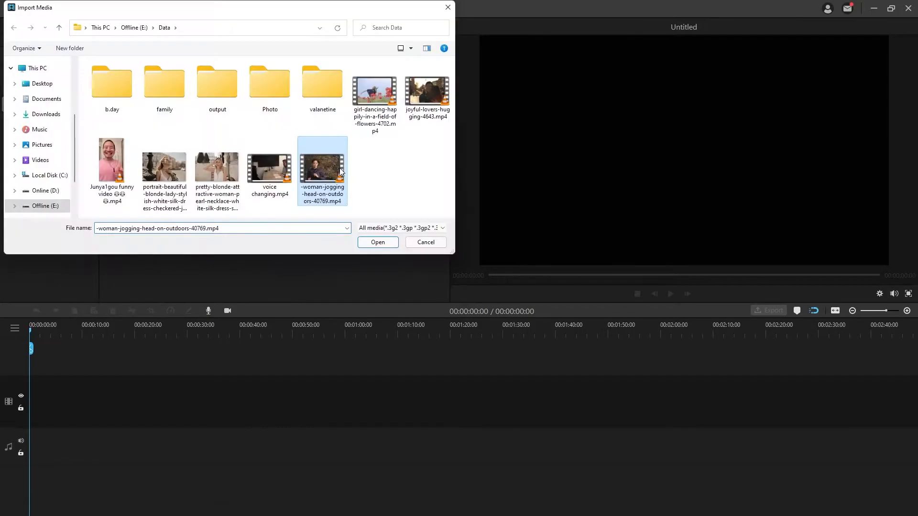
{"action": "left_click", "coordinate": [427, 94], "text": "ctrl"}
{"action": "key", "text": "Return"}
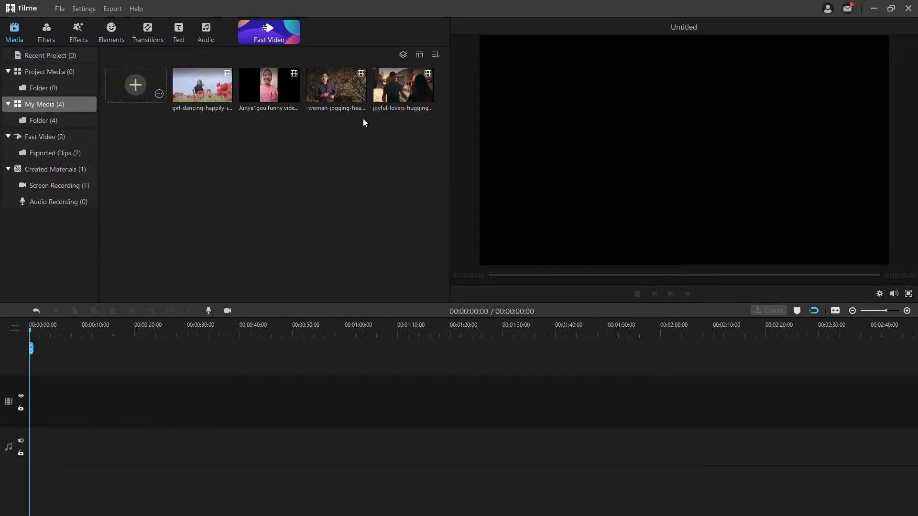
Place the jogging clip on the video track and play it from one second.
{"action": "left_click_drag", "start_coordinate": [148, 327], "coordinate": [147, 401]}
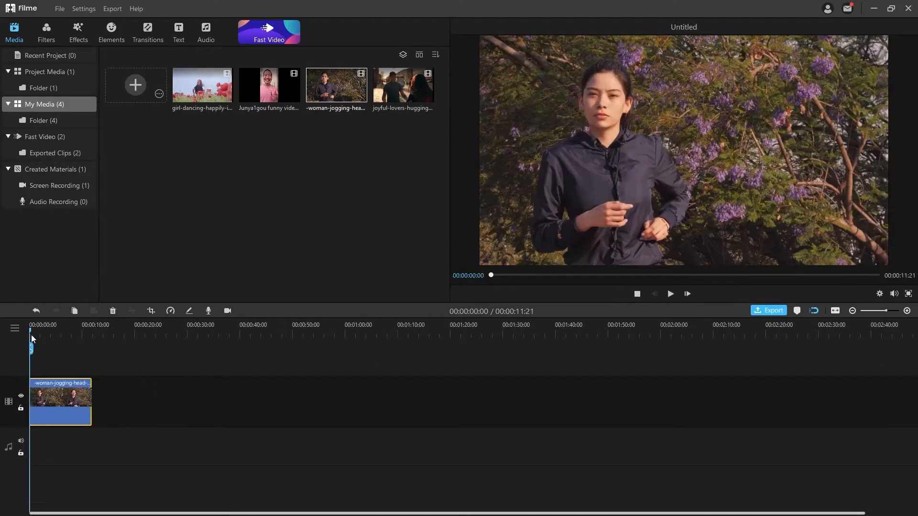
{"action": "left_click_drag", "start_coordinate": [31, 338], "coordinate": [35, 338]}
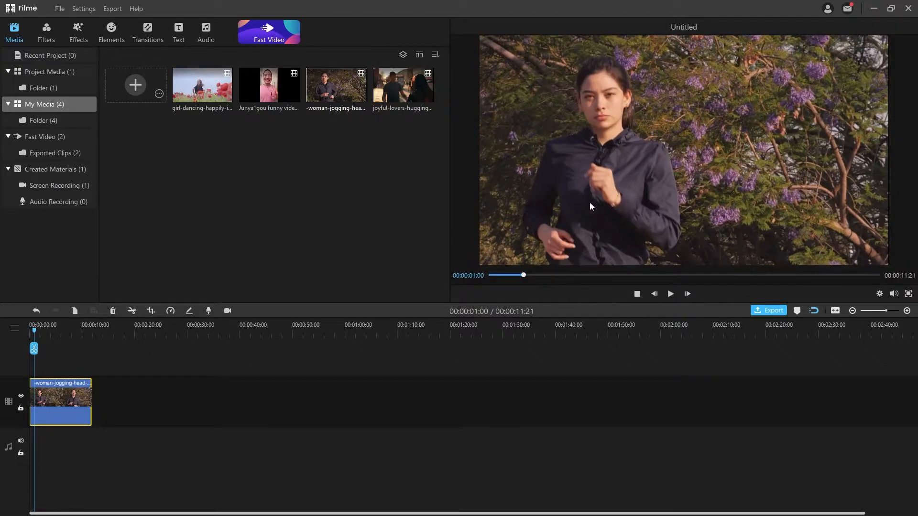
{"action": "left_click", "coordinate": [671, 294]}
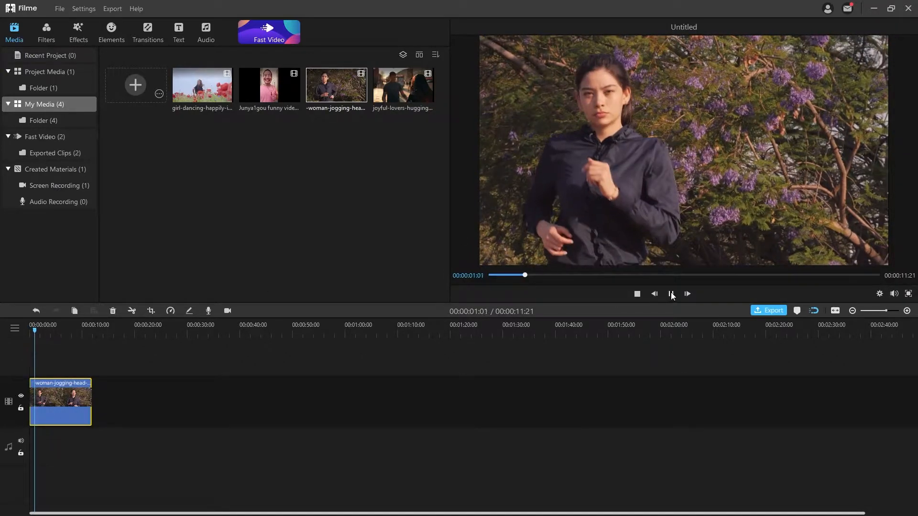
{"action": "left_click", "coordinate": [637, 294]}
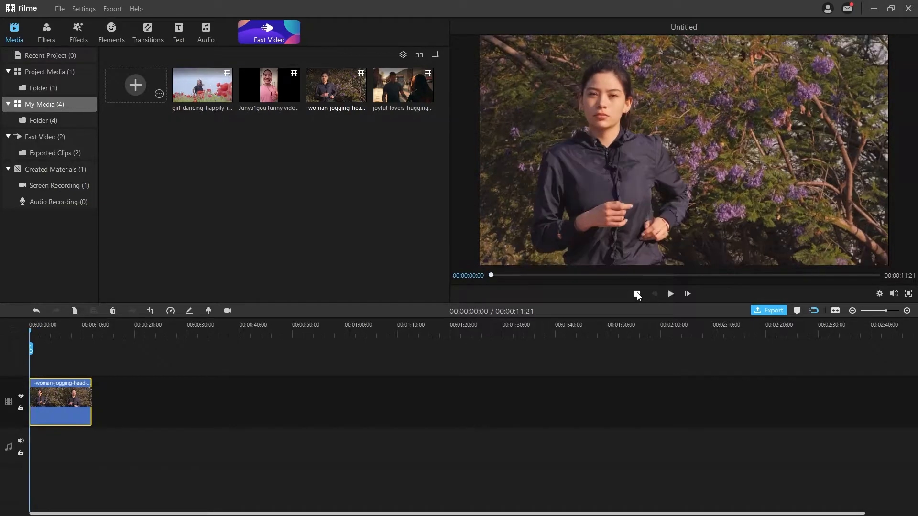
Step forward five frames, remove the jogging clip, and open Project Settings.
{"action": "left_click", "coordinate": [687, 293]}
{"action": "left_click", "coordinate": [688, 293]}
{"action": "left_click", "coordinate": [687, 294]}
{"action": "left_click", "coordinate": [688, 293]}
{"action": "left_click", "coordinate": [687, 293]}
{"action": "left_click", "coordinate": [687, 293]}
{"action": "left_click", "coordinate": [687, 293]}
{"action": "left_click", "coordinate": [687, 294]}
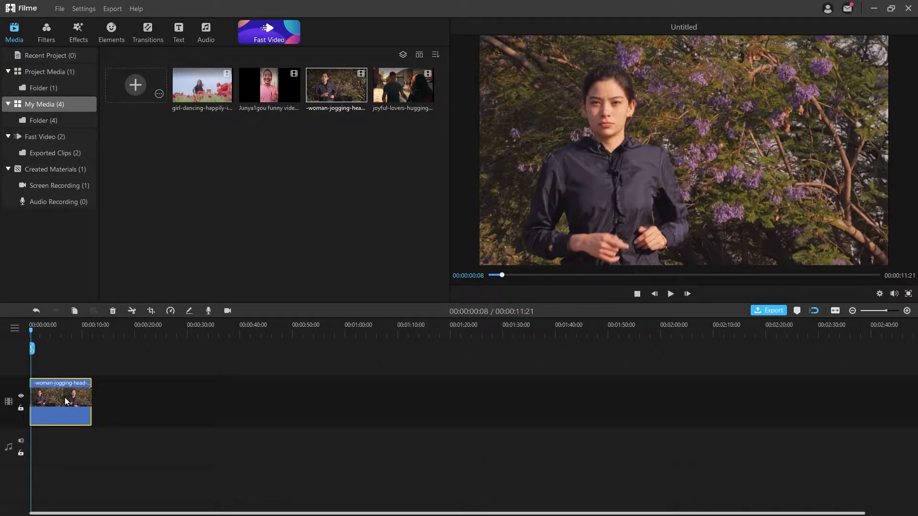
{"action": "key", "text": "Delete"}
{"action": "left_click", "coordinate": [880, 294]}
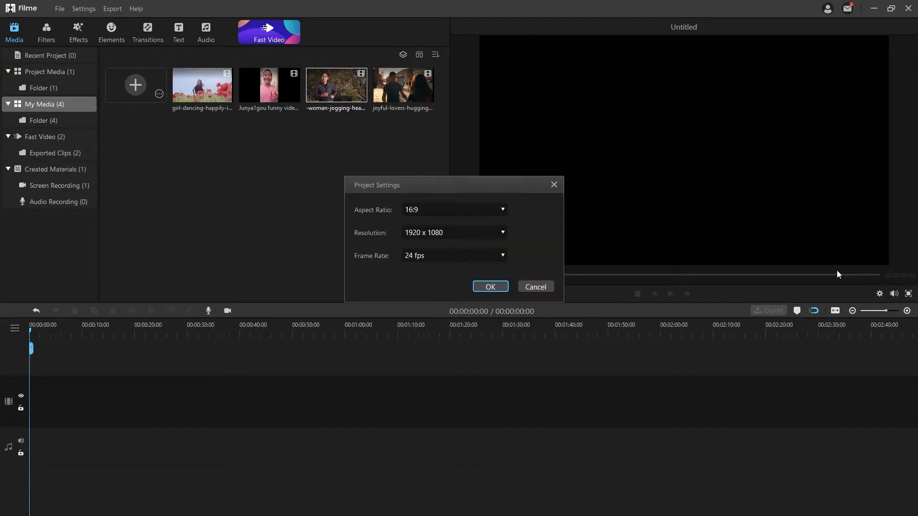
Change the project frame rate to 60 fps, keeping 16:9 and 1920 x 1080.
{"action": "left_click", "coordinate": [477, 210]}
{"action": "left_click", "coordinate": [476, 210]}
{"action": "left_click", "coordinate": [461, 231]}
{"action": "left_click", "coordinate": [458, 234]}
{"action": "left_click", "coordinate": [453, 256]}
{"action": "left_click", "coordinate": [438, 326]}
{"action": "left_click", "coordinate": [491, 285]}
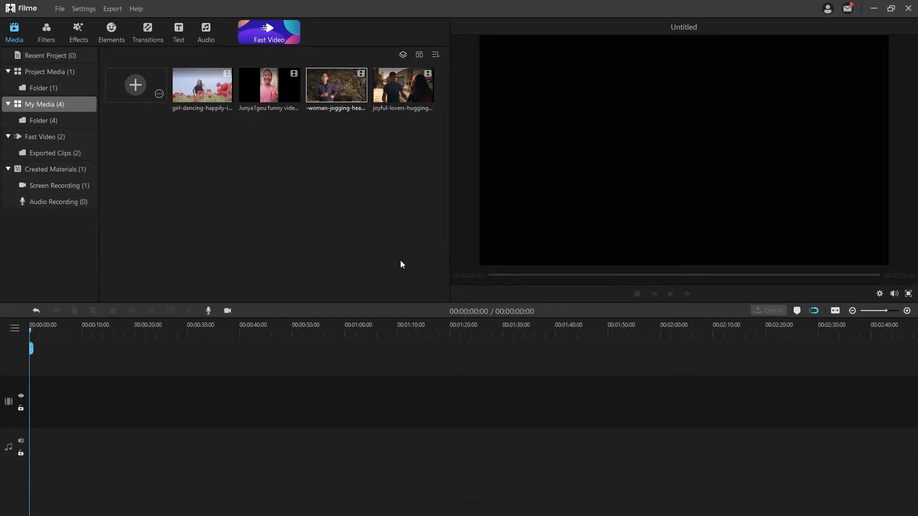
Add the jogging clip and then the joyful-lovers clip to the timeline and play them.
{"action": "mouse_move", "coordinate": [337, 94]}
{"action": "left_click", "coordinate": [337, 86]}
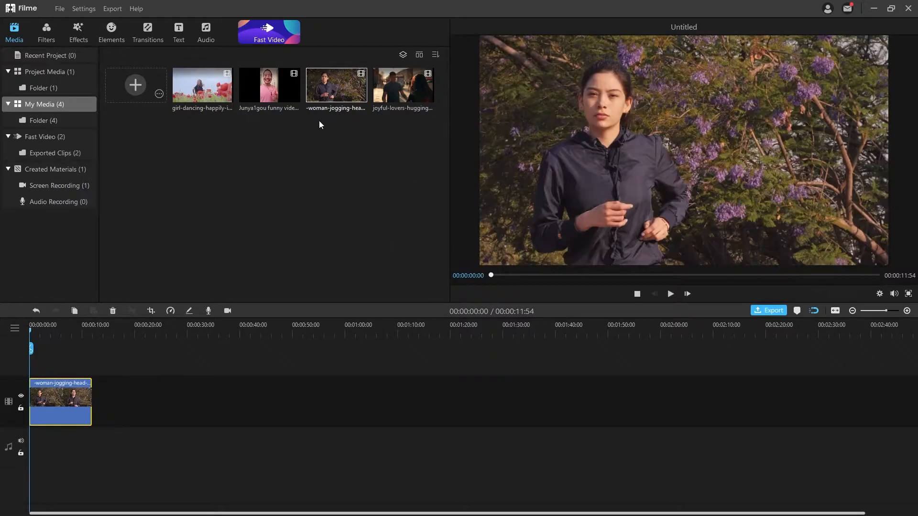
{"action": "mouse_move", "coordinate": [401, 86]}
{"action": "left_click_drag", "start_coordinate": [392, 89], "coordinate": [148, 354]}
{"action": "mouse_move", "coordinate": [347, 88]}
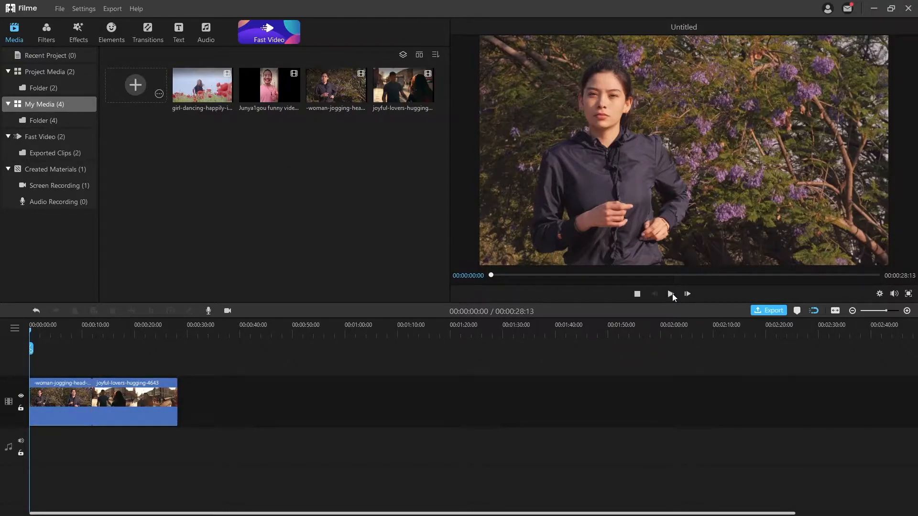
{"action": "left_click", "coordinate": [671, 293]}
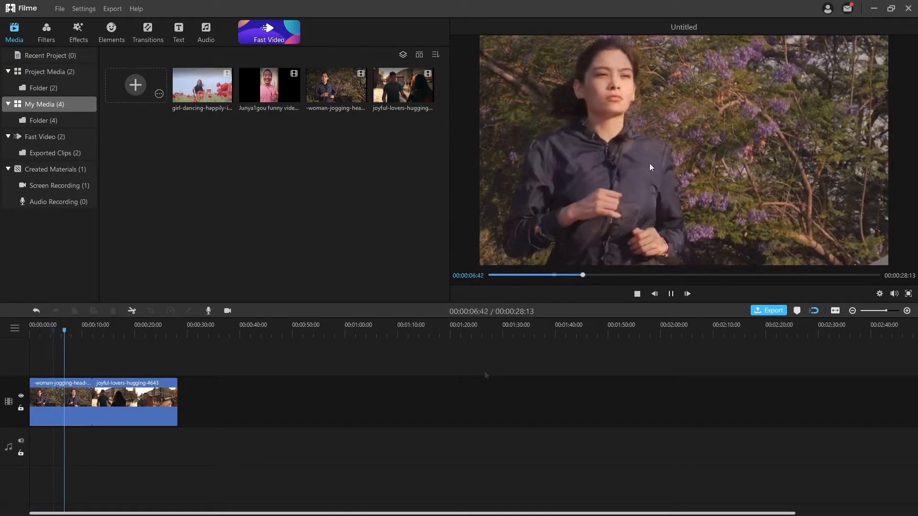
Make the preview pane wider and taller, then toggle full-screen preview on and off.
{"action": "left_click_drag", "start_coordinate": [449, 149], "coordinate": [334, 177]}
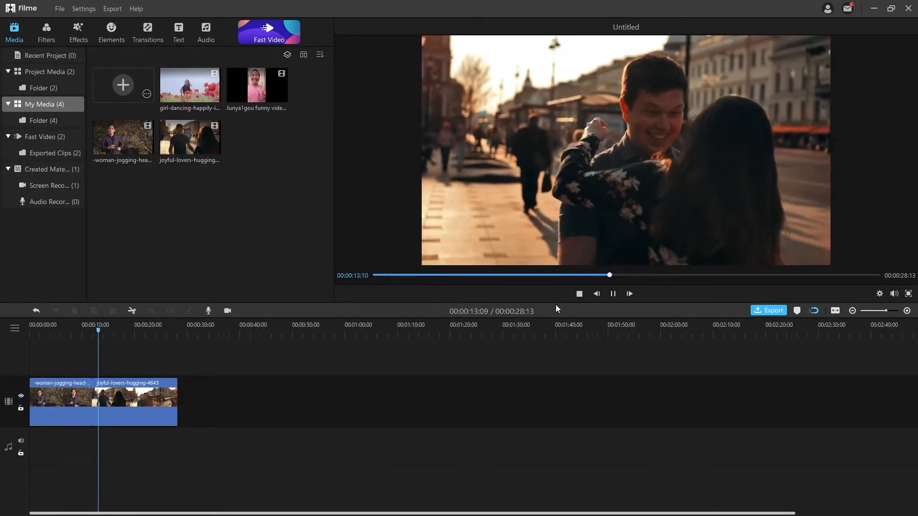
{"action": "left_click_drag", "start_coordinate": [554, 303], "coordinate": [560, 361]}
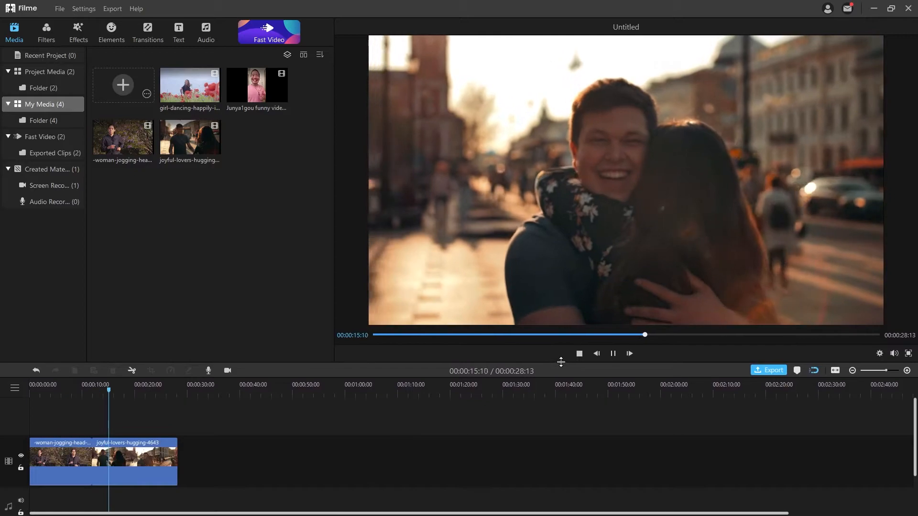
{"action": "left_click", "coordinate": [908, 354]}
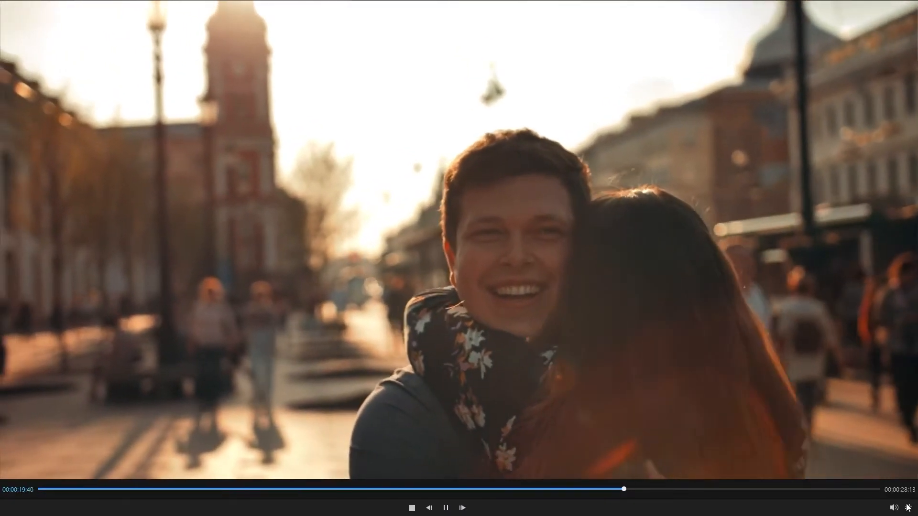
{"action": "left_click", "coordinate": [908, 507]}
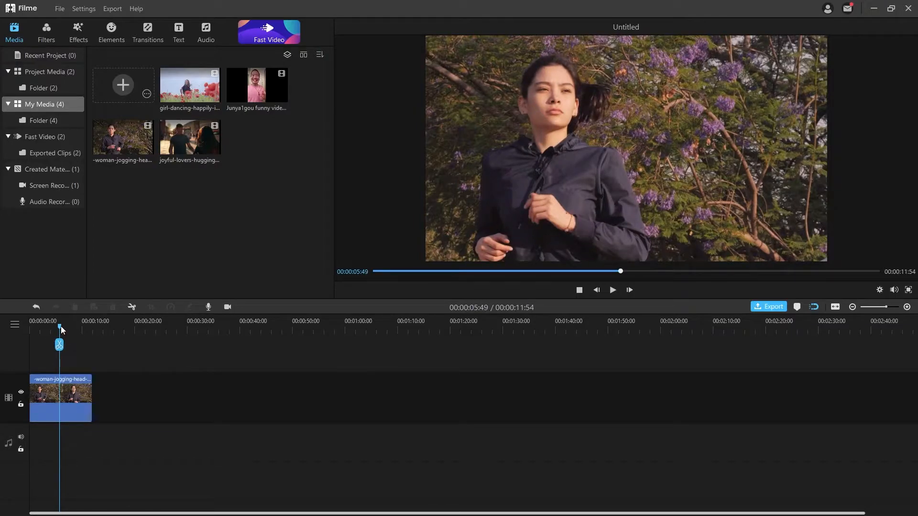
Replay the timeline from near the start, pause, and select the remaining jogging clip.
{"action": "left_click_drag", "start_coordinate": [61, 325], "coordinate": [32, 325]}
{"action": "left_click", "coordinate": [612, 290]}
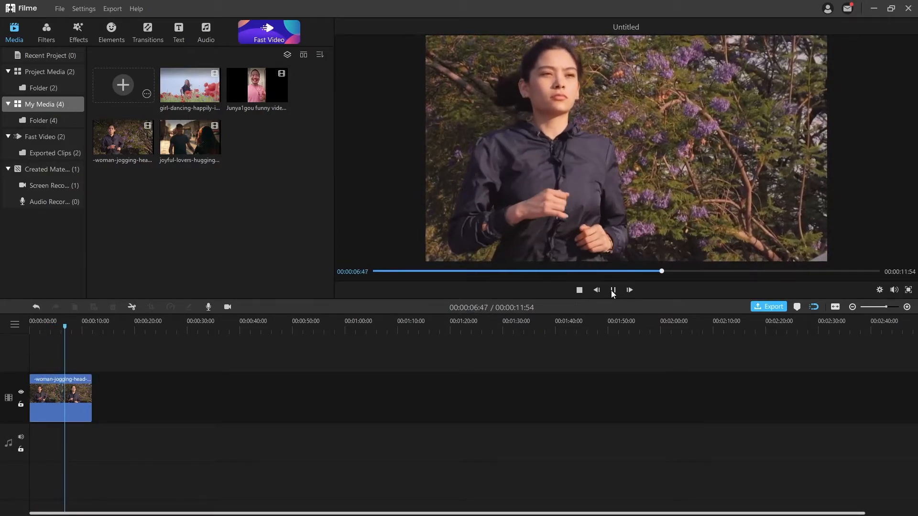
{"action": "left_click", "coordinate": [613, 290]}
{"action": "left_click", "coordinate": [53, 400]}
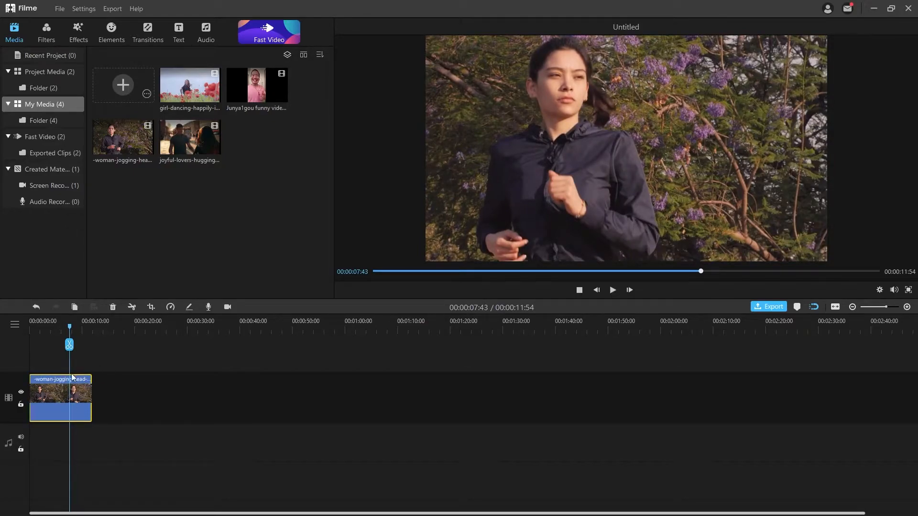
Set the jogging clip's speed to 1.3x and preview it from the start.
{"action": "left_click", "coordinate": [171, 308]}
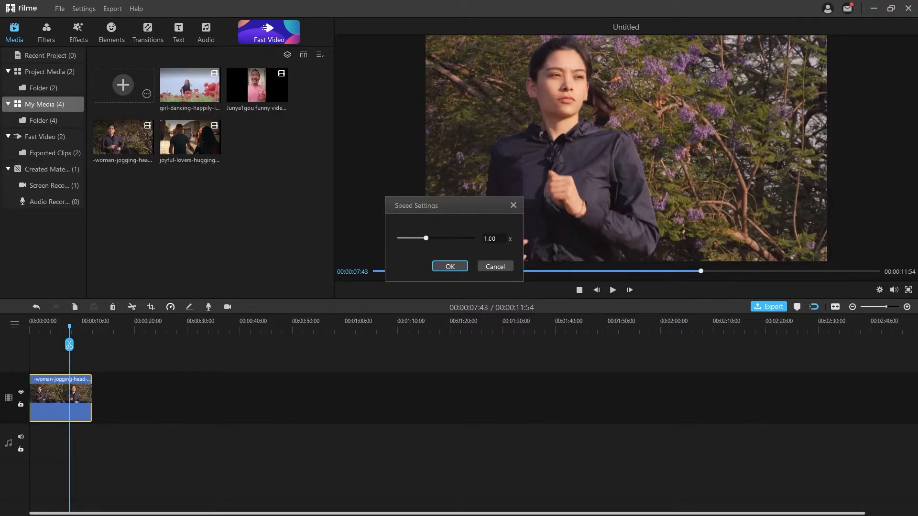
{"action": "key", "text": "BackSpace"}
{"action": "key", "text": "BackSpace"}
{"action": "type", "text": "3"}
{"action": "left_click", "coordinate": [450, 266]}
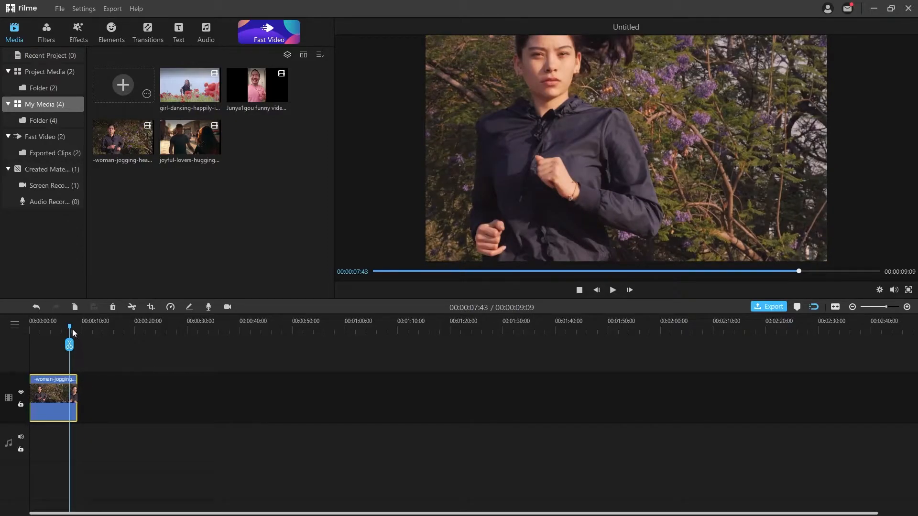
{"action": "left_click_drag", "start_coordinate": [70, 328], "coordinate": [35, 333]}
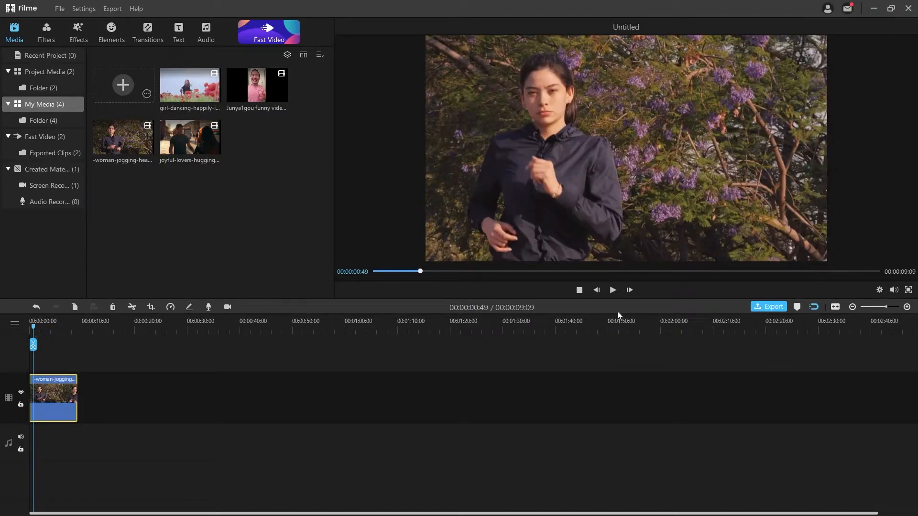
{"action": "left_click", "coordinate": [613, 290]}
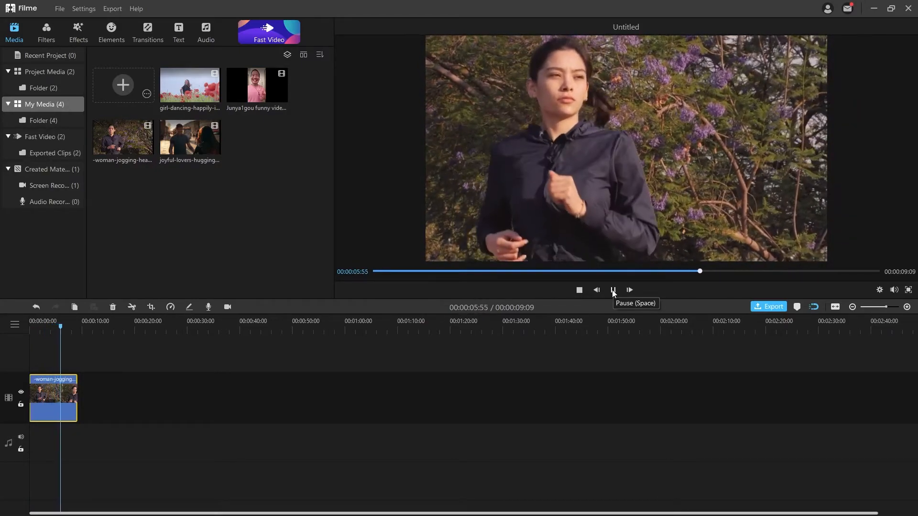
{"action": "left_click", "coordinate": [612, 289]}
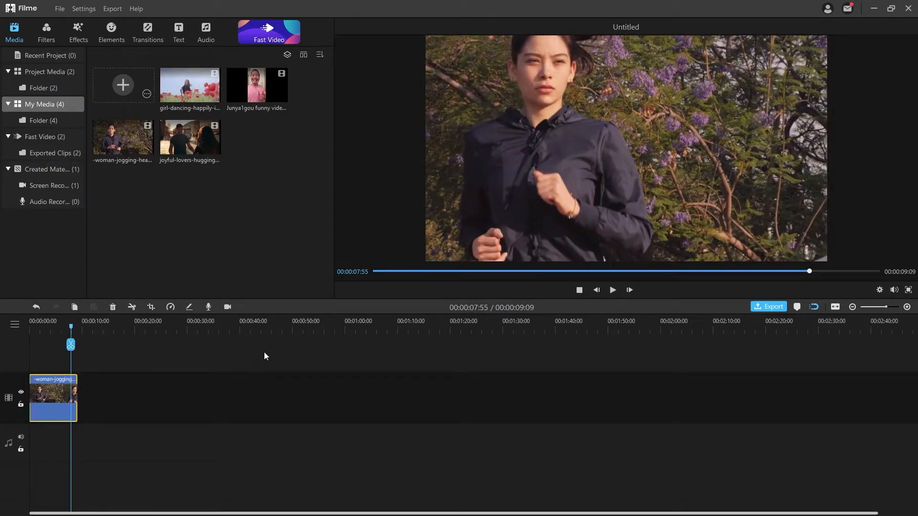
Replace the 1.30 speed with a slower value of about 0.8x.
{"action": "left_click", "coordinate": [170, 306]}
{"action": "left_click", "coordinate": [495, 266]}
{"action": "left_click", "coordinate": [173, 308]}
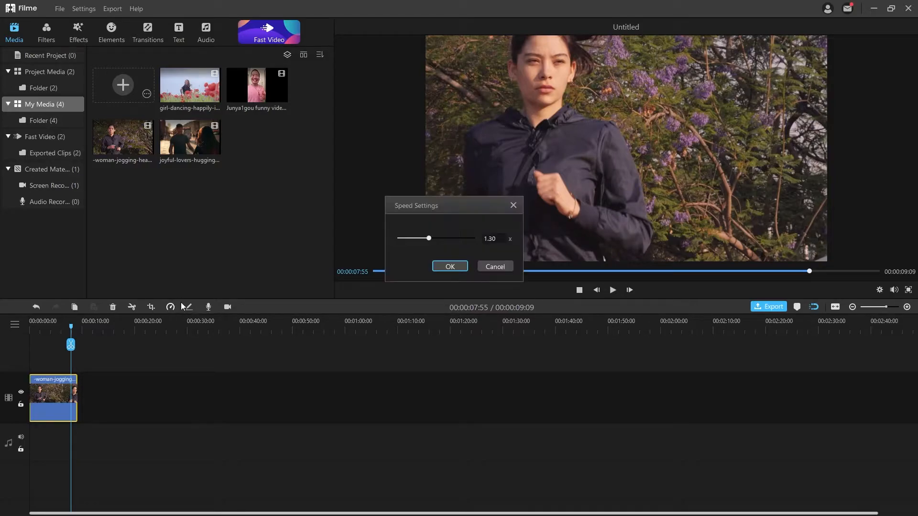
{"action": "left_click_drag", "start_coordinate": [498, 238], "coordinate": [471, 236]}
{"action": "left_click", "coordinate": [448, 266]}
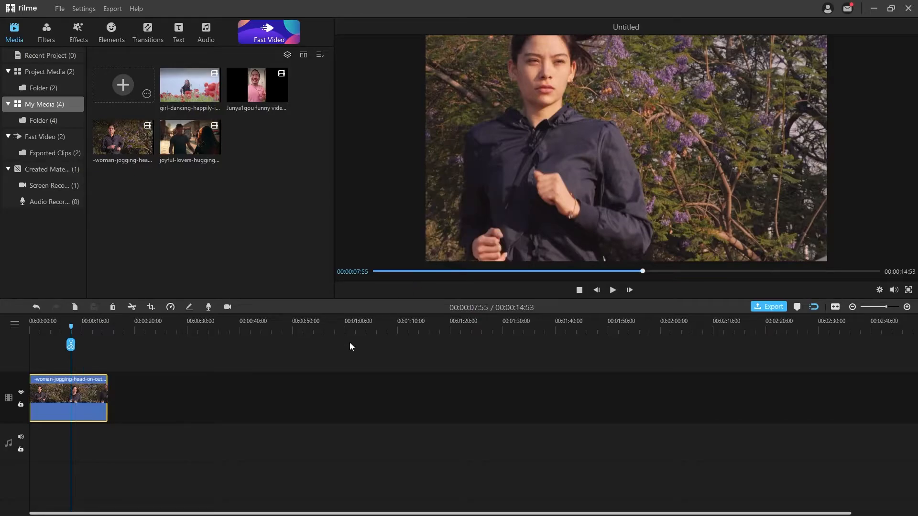
{"action": "left_click", "coordinate": [197, 406]}
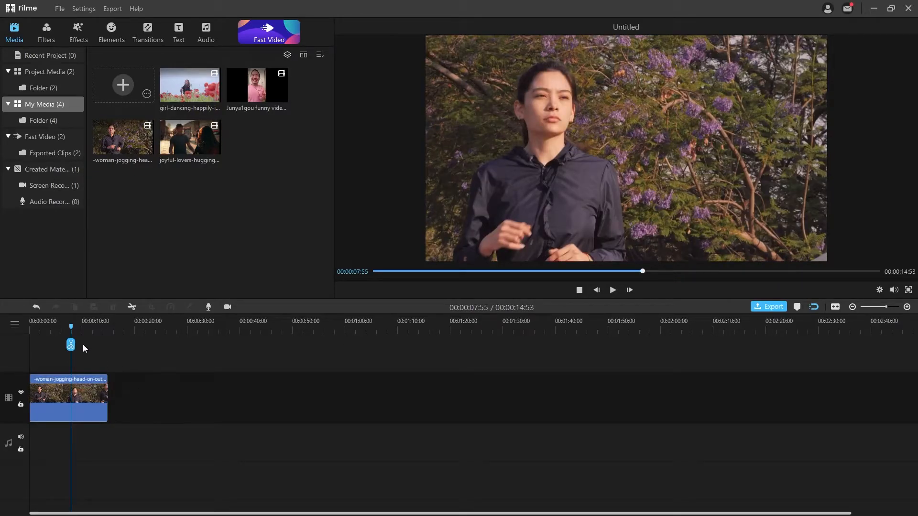
{"action": "left_click_drag", "start_coordinate": [71, 327], "coordinate": [52, 332]}
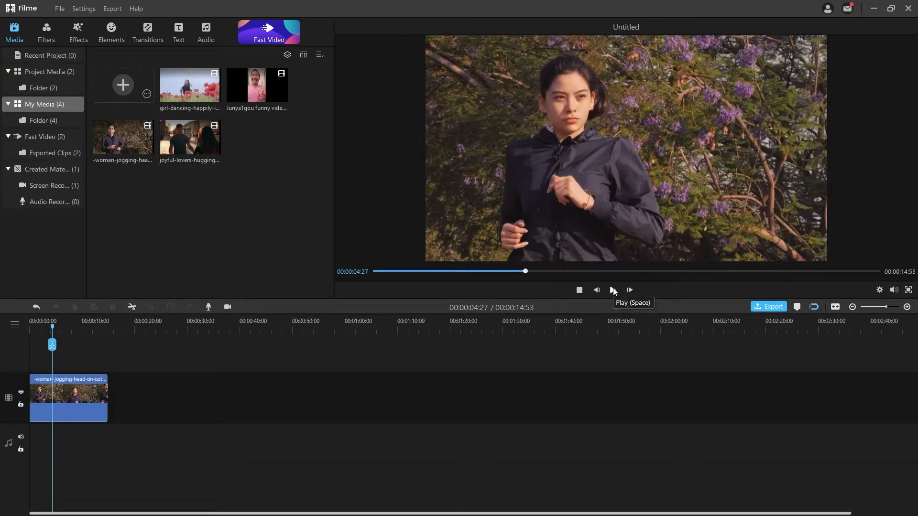
{"action": "left_click", "coordinate": [613, 290]}
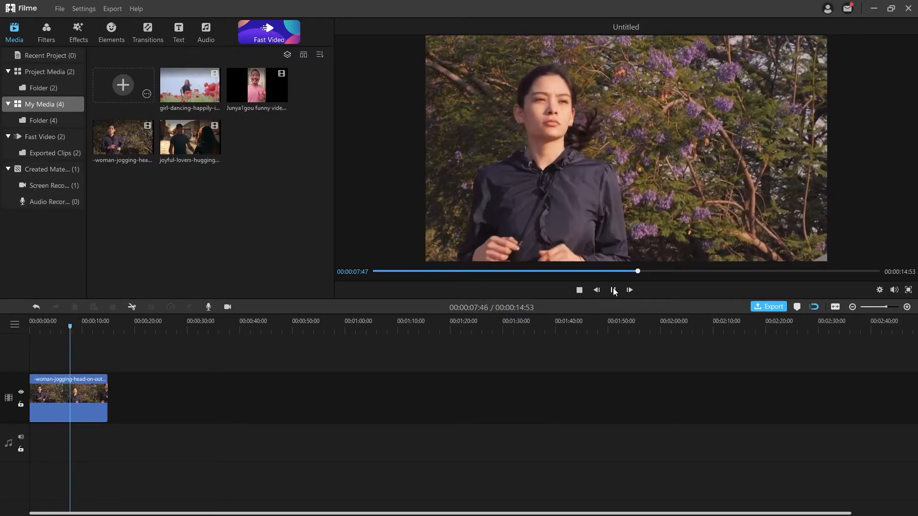
{"action": "key", "text": "space"}
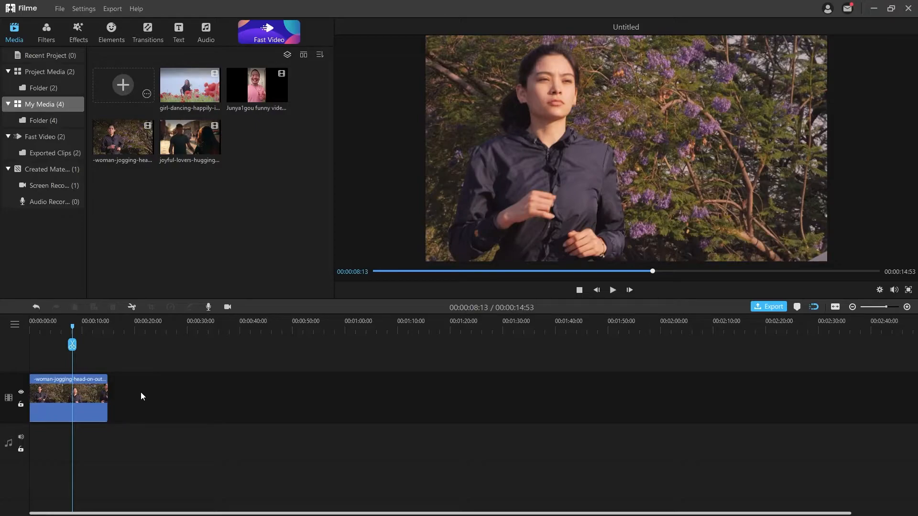
{"action": "left_click", "coordinate": [89, 393]}
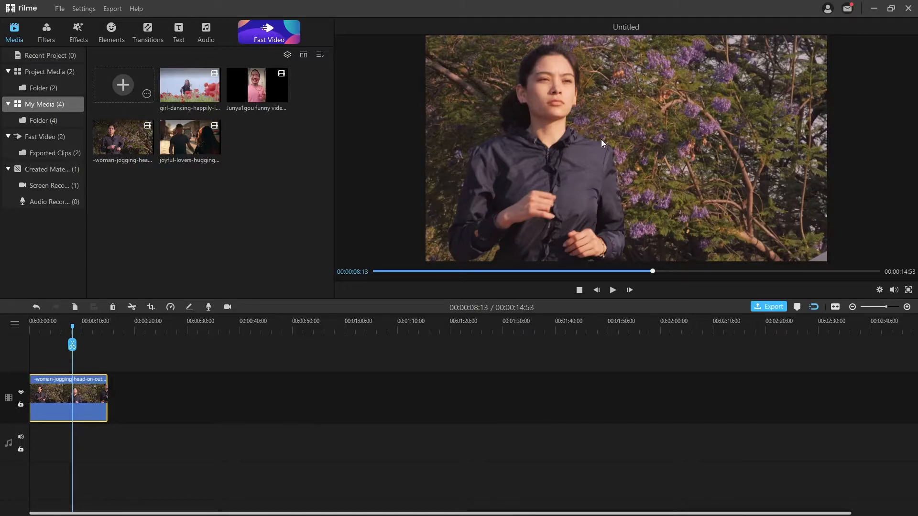
Crop the jogging clip to a 1633 x 919 region shifted upward onto the runner.
{"action": "left_click", "coordinate": [150, 308]}
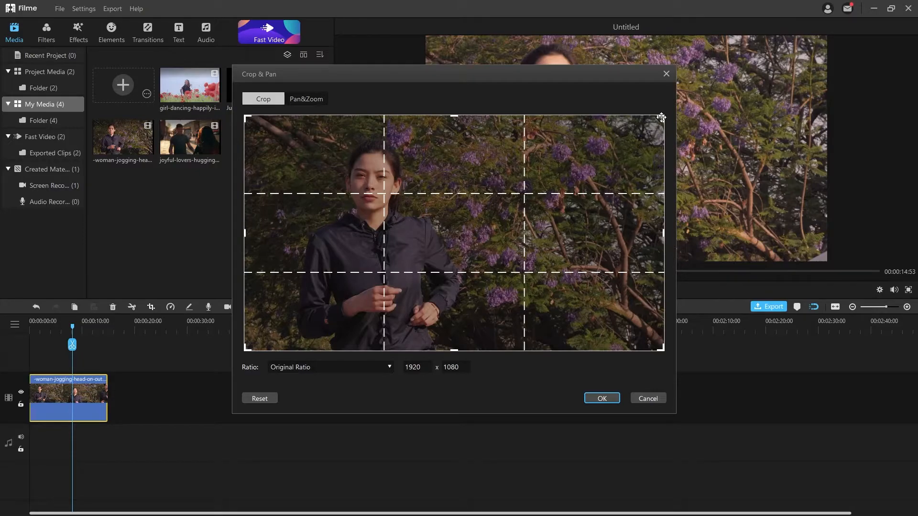
{"action": "left_click_drag", "start_coordinate": [663, 115], "coordinate": [634, 131]}
{"action": "left_click_drag", "start_coordinate": [479, 244], "coordinate": [476, 235]}
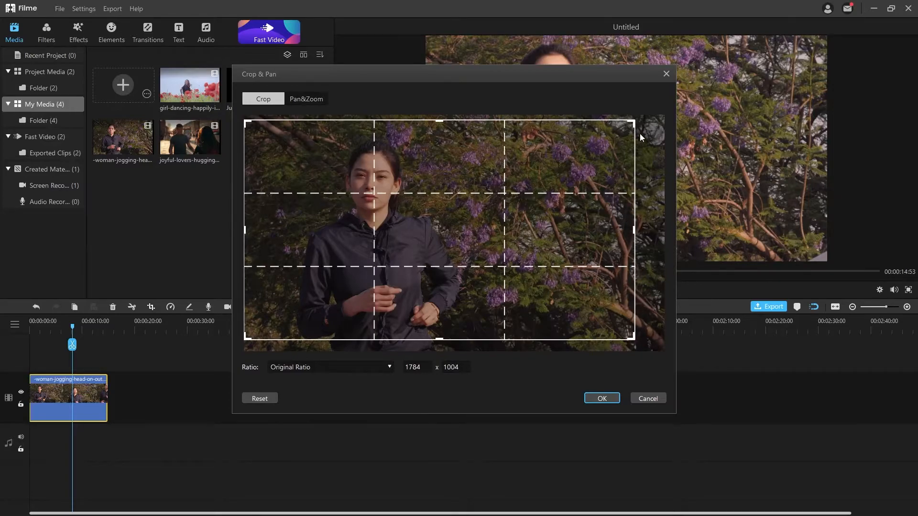
{"action": "left_click_drag", "start_coordinate": [634, 123], "coordinate": [600, 139]}
{"action": "left_click_drag", "start_coordinate": [492, 209], "coordinate": [485, 193]}
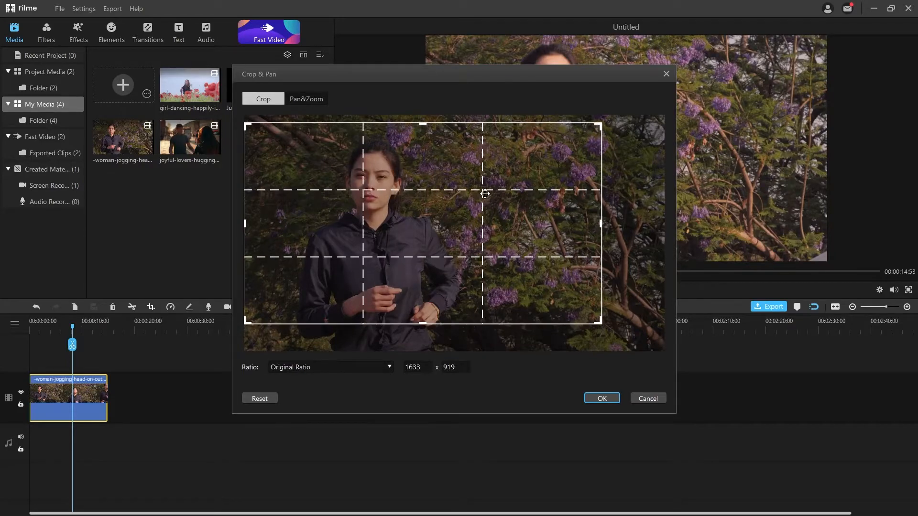
{"action": "left_click", "coordinate": [593, 398]}
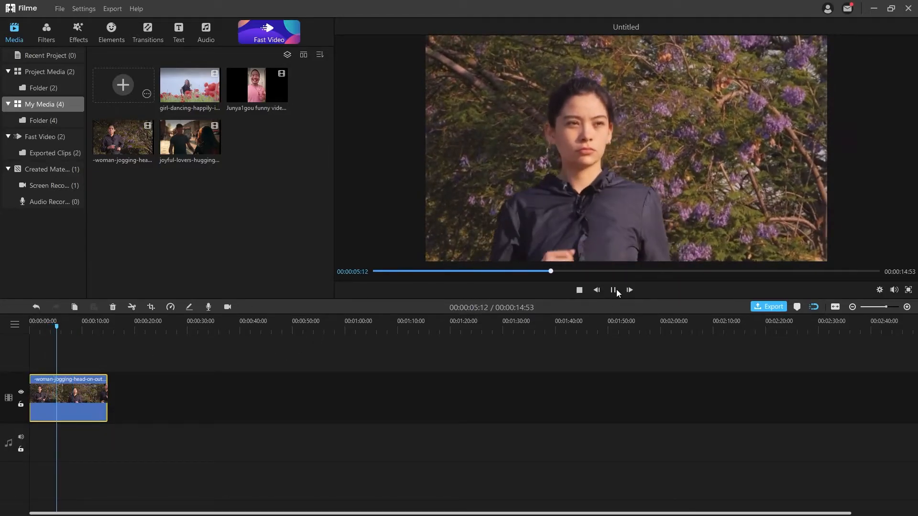
Split the jogging clip at 6:36 and again near 9:32.
{"action": "left_click", "coordinate": [613, 289]}
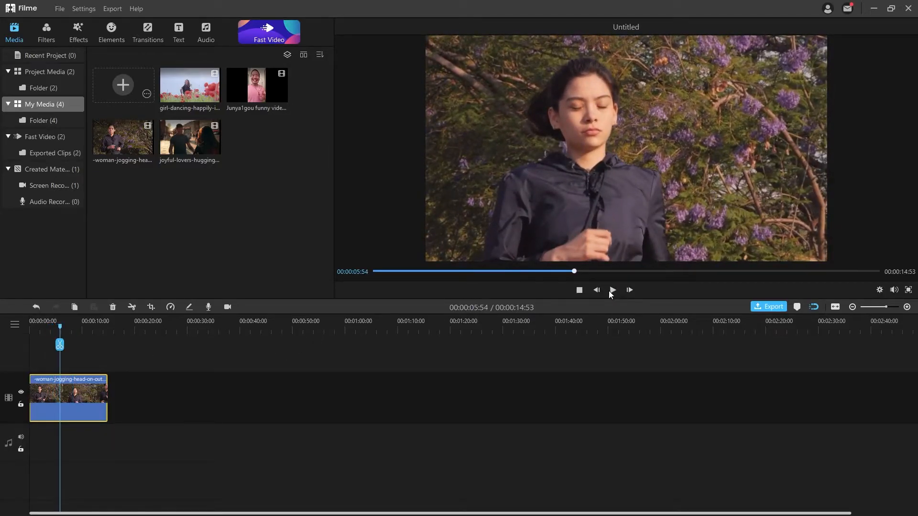
{"action": "left_click", "coordinate": [612, 290]}
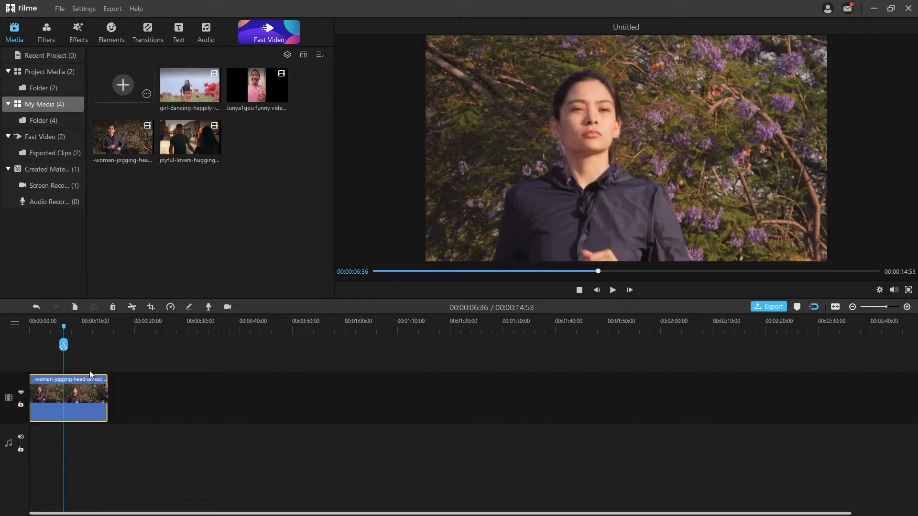
{"action": "left_click", "coordinate": [134, 306]}
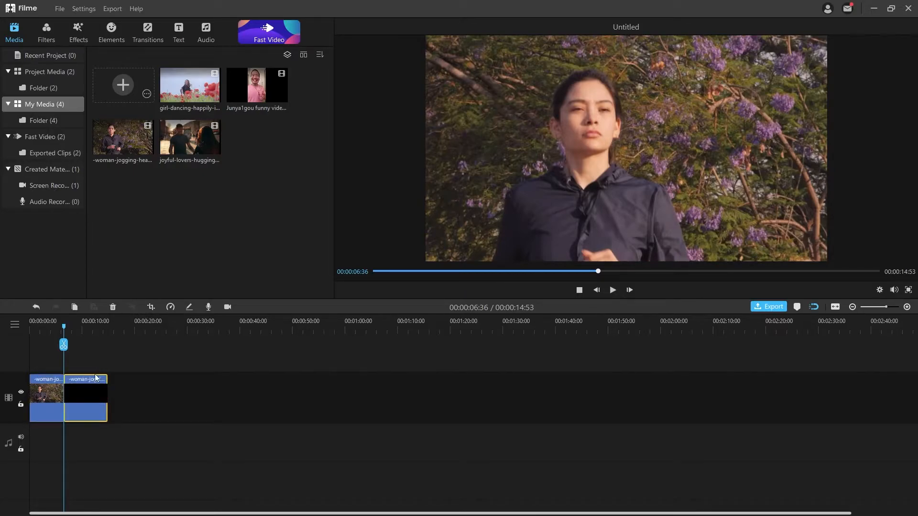
{"action": "mouse_move", "coordinate": [65, 328]}
{"action": "left_mouse_down"}
{"action": "mouse_move", "coordinate": [79, 329]}
{"action": "mouse_move", "coordinate": [63, 326]}
{"action": "left_mouse_up"}
{"action": "left_click", "coordinate": [131, 307]}
Delete the middle piece and play back across the removed section.
{"action": "left_click", "coordinate": [67, 388]}
{"action": "left_click", "coordinate": [113, 306]}
{"action": "left_click_drag", "start_coordinate": [64, 326], "coordinate": [55, 326]}
{"action": "left_click", "coordinate": [612, 290]}
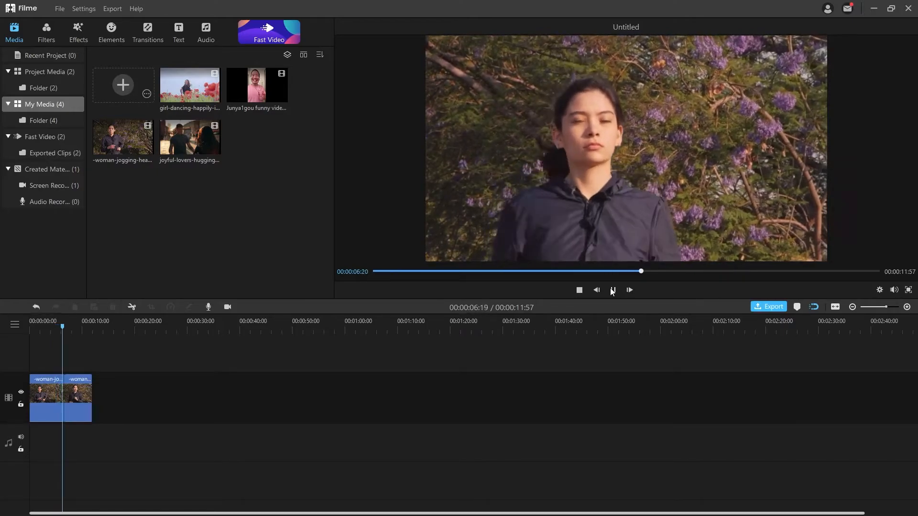
{"action": "left_click", "coordinate": [612, 289]}
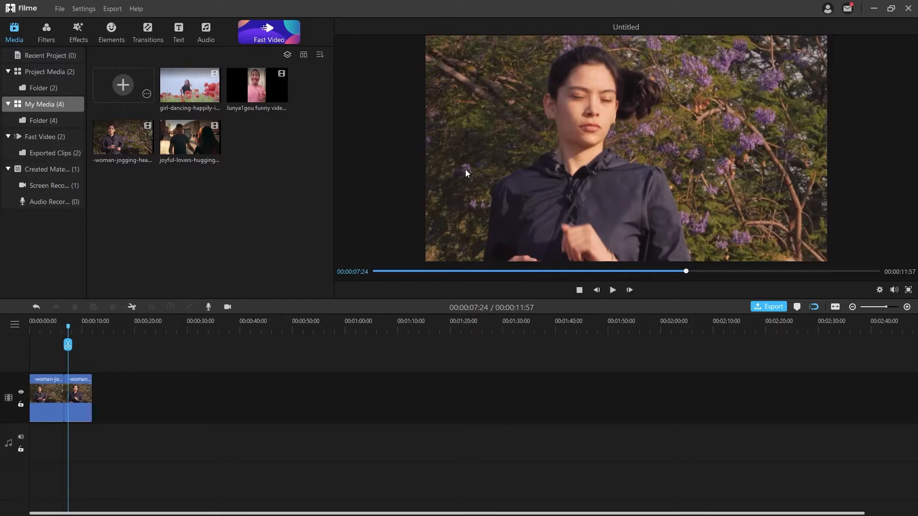
Place the Blurry Cross transition on the cut between the two clips.
{"action": "left_click", "coordinate": [146, 32]}
{"action": "scroll", "coordinate": [306, 154], "scroll_direction": "down", "scroll_amount": 5}
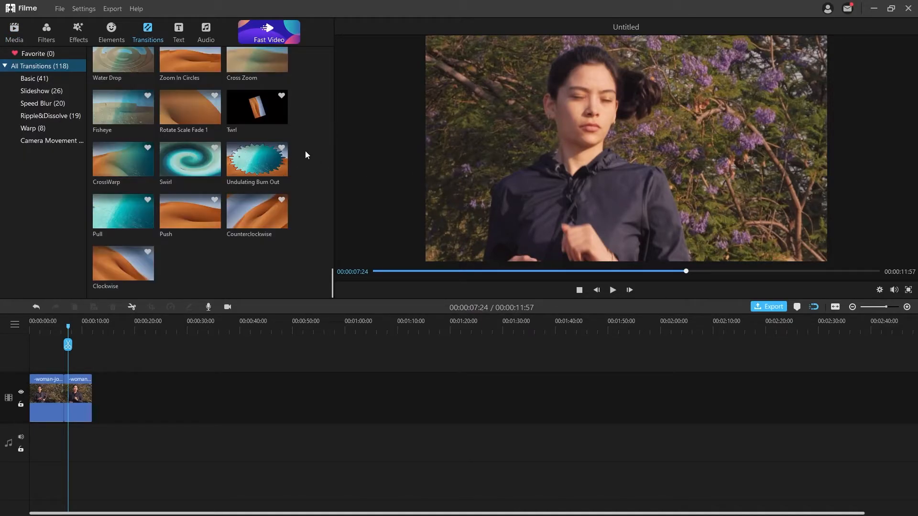
{"action": "scroll", "coordinate": [306, 152], "scroll_direction": "up", "scroll_amount": 5}
{"action": "scroll", "coordinate": [305, 151], "scroll_direction": "up", "scroll_amount": 5}
{"action": "mouse_move", "coordinate": [279, 217]}
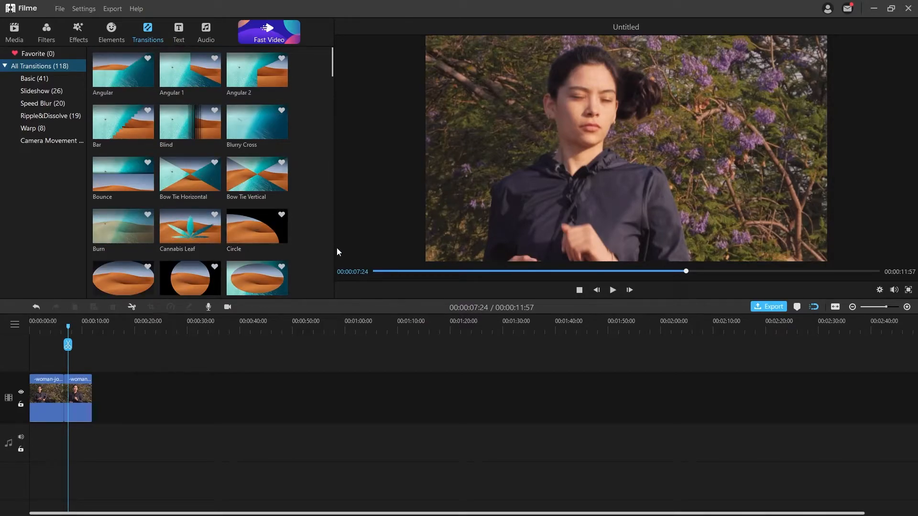
{"action": "mouse_move", "coordinate": [257, 145]}
{"action": "mouse_move", "coordinate": [268, 127]}
{"action": "left_mouse_down"}
{"action": "mouse_move", "coordinate": [90, 328]}
{"action": "mouse_move", "coordinate": [62, 389]}
{"action": "left_mouse_up"}
Preview the transition by playing the timeline from about 2 seconds.
{"action": "left_click", "coordinate": [39, 326]}
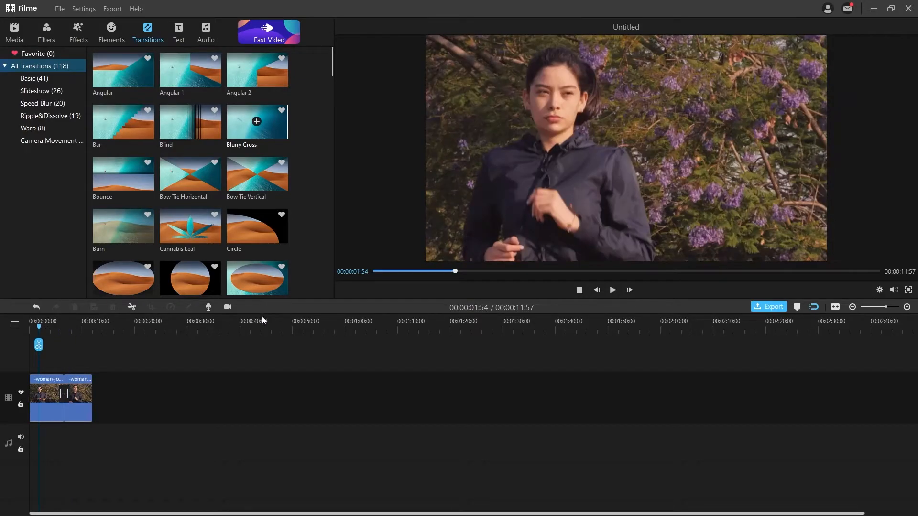
{"action": "left_click", "coordinate": [612, 290]}
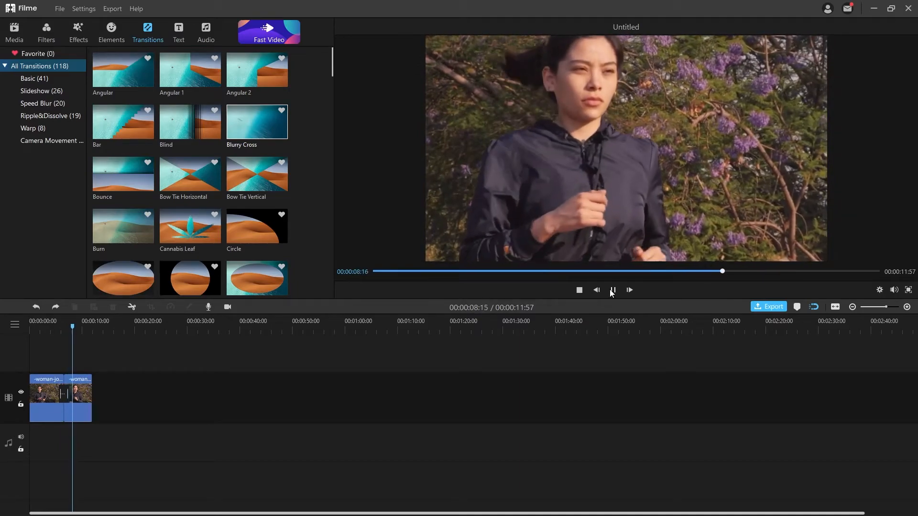
{"action": "left_click", "coordinate": [612, 290]}
{"action": "mouse_move", "coordinate": [134, 167]}
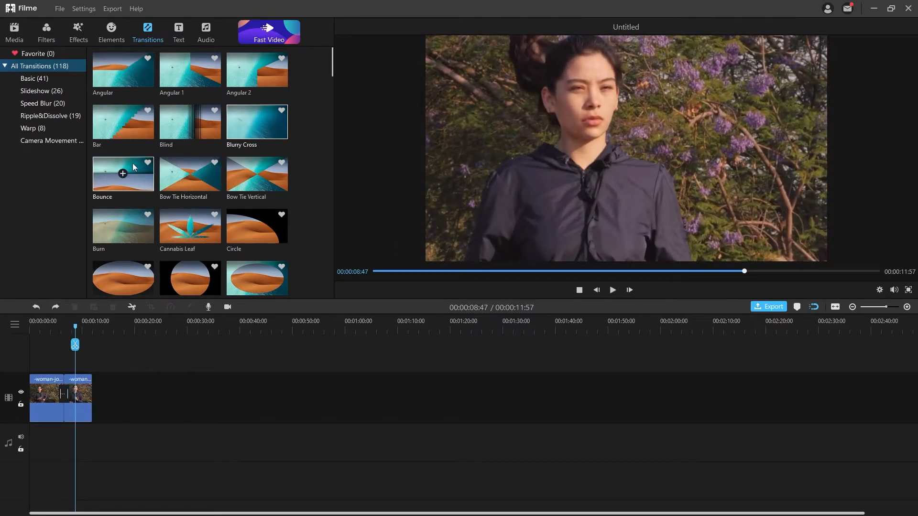
{"action": "left_click", "coordinate": [612, 290]}
{"action": "left_click", "coordinate": [613, 291]}
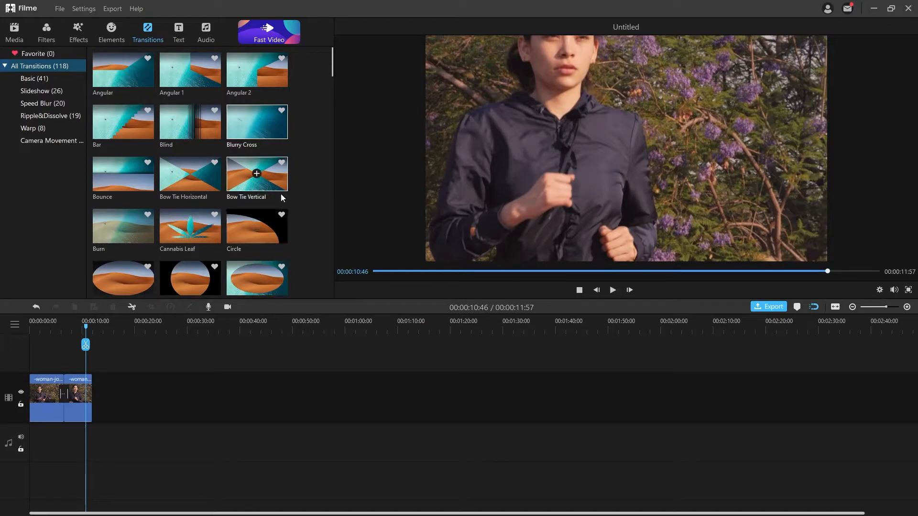
Add the Title 2 text template and place its clip around 7 seconds.
{"action": "left_click", "coordinate": [180, 28]}
{"action": "scroll", "coordinate": [234, 201], "scroll_direction": "down", "scroll_amount": 10}
{"action": "scroll", "coordinate": [233, 201], "scroll_direction": "up", "scroll_amount": 10}
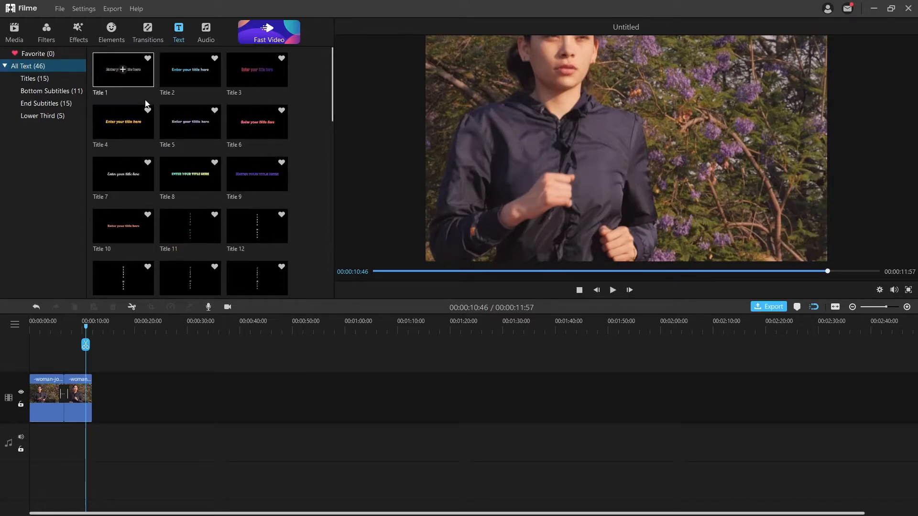
{"action": "left_click", "coordinate": [190, 70]}
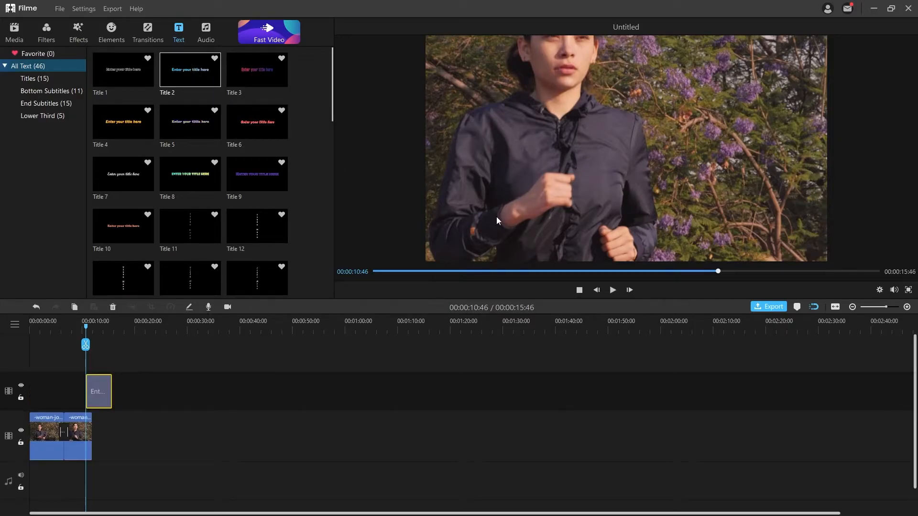
{"action": "left_click_drag", "start_coordinate": [97, 388], "coordinate": [79, 386]}
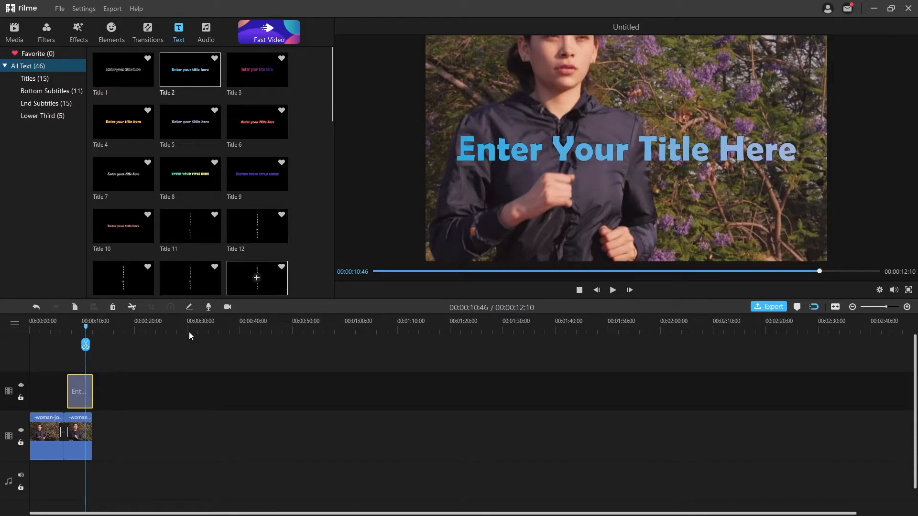
Change the title to 'Morning Walk' in yellow Script MT Bold at the lower left, and confirm.
{"action": "double_click", "coordinate": [79, 403]}
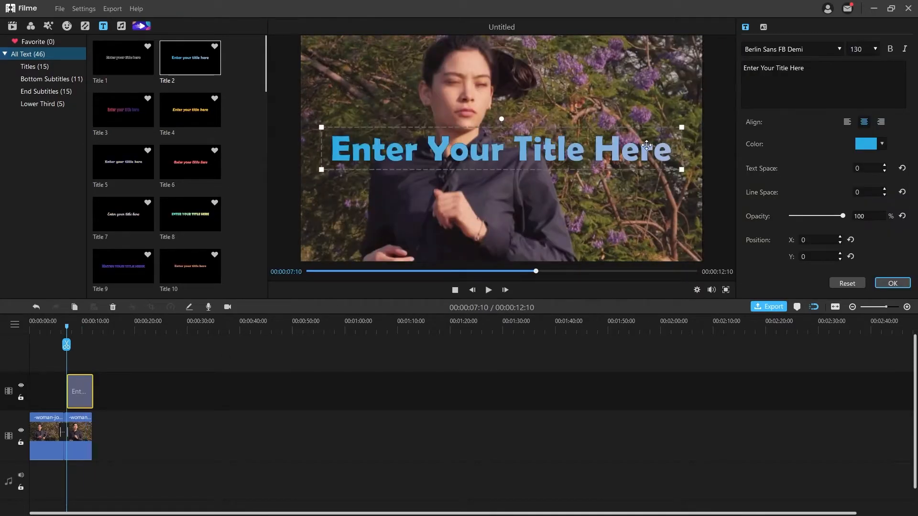
{"action": "left_click_drag", "start_coordinate": [611, 197], "coordinate": [610, 244]}
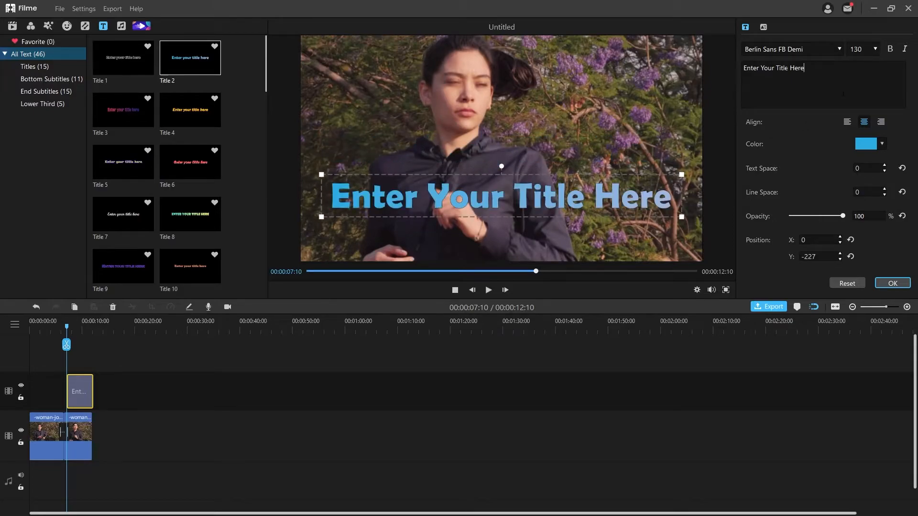
{"action": "key", "text": "ctrl+a"}
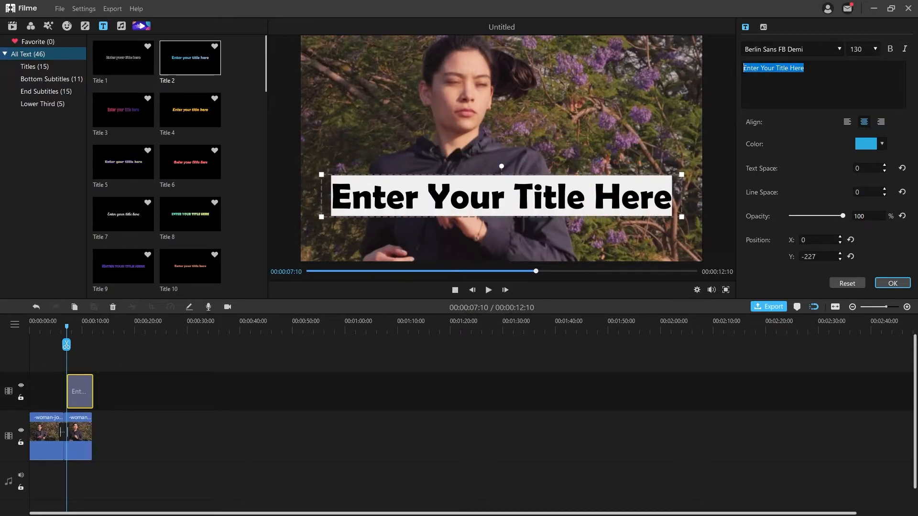
{"action": "type", "text": "Morning Walk"}
{"action": "left_click", "coordinate": [864, 146]}
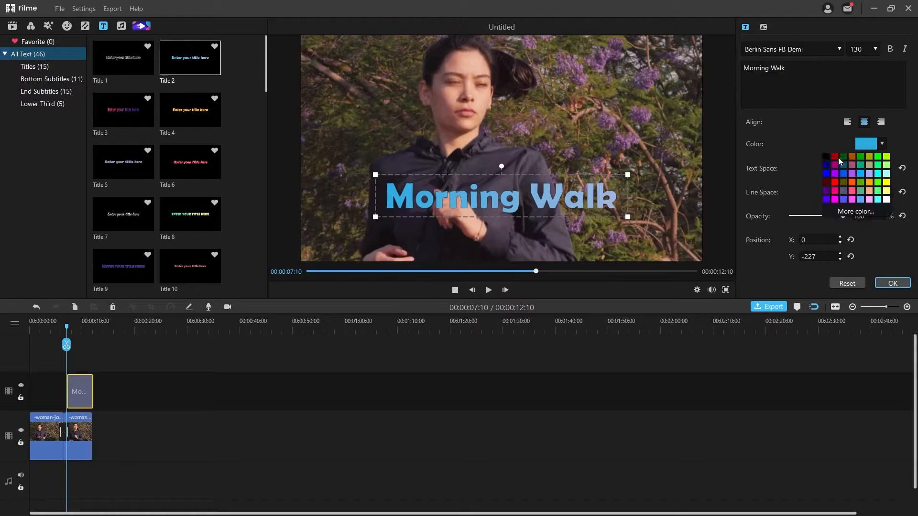
{"action": "left_click", "coordinate": [835, 158]}
{"action": "left_click", "coordinate": [839, 49]}
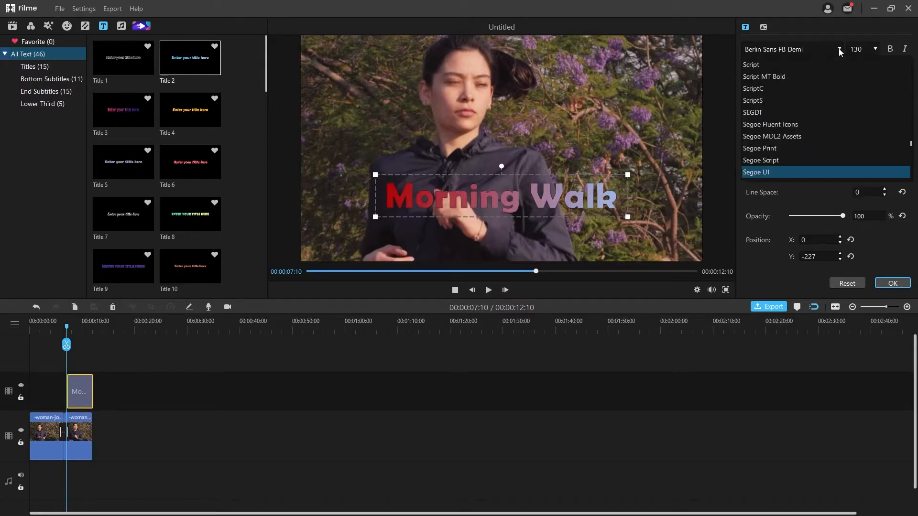
{"action": "left_click", "coordinate": [779, 90]}
{"action": "left_click", "coordinate": [866, 143]}
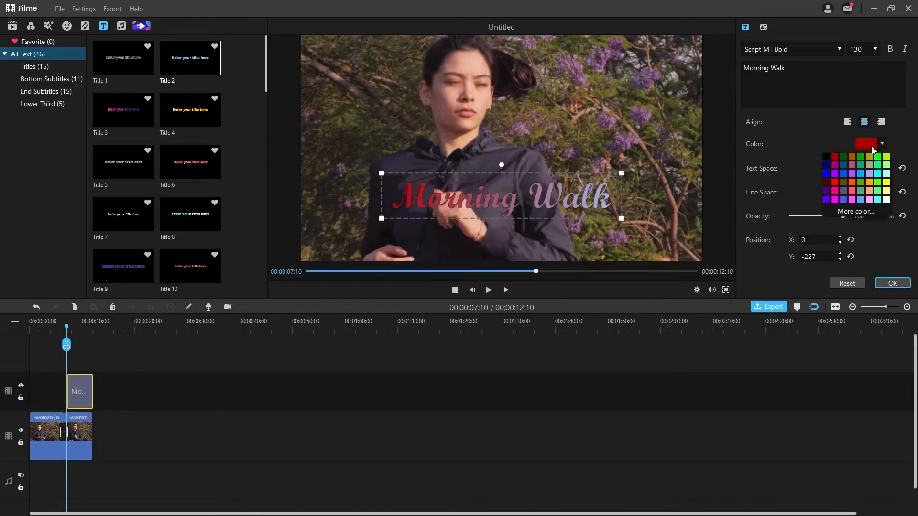
{"action": "left_click", "coordinate": [853, 167]}
{"action": "left_click_drag", "start_coordinate": [611, 180], "coordinate": [552, 220]}
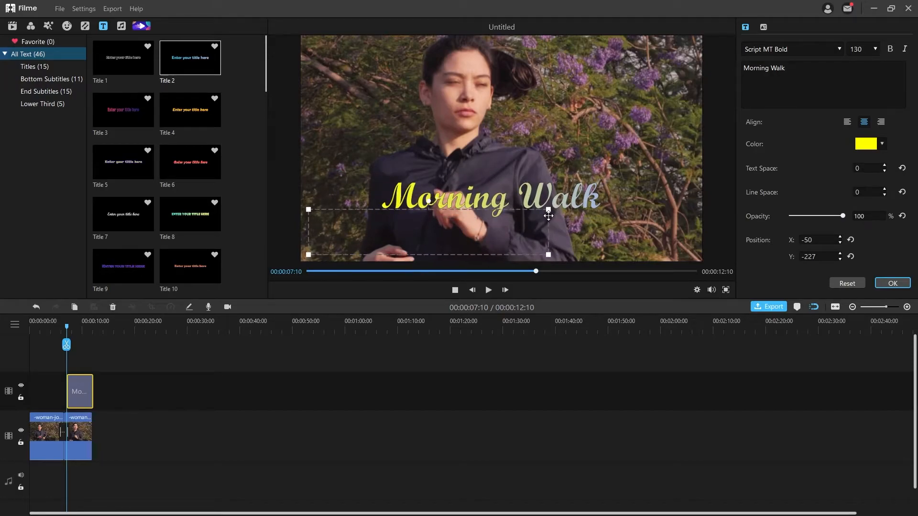
{"action": "left_click", "coordinate": [894, 284]}
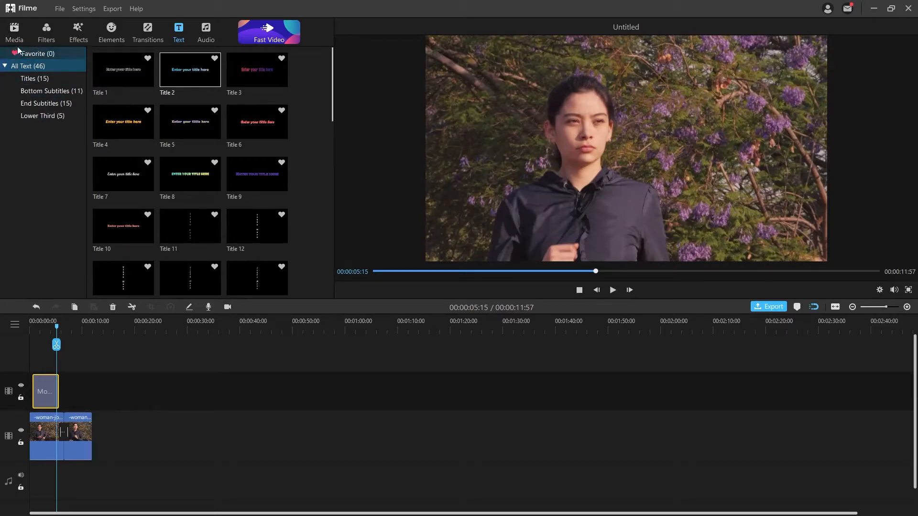
Apply the Exposure filter to the first clip.
{"action": "left_click", "coordinate": [46, 34]}
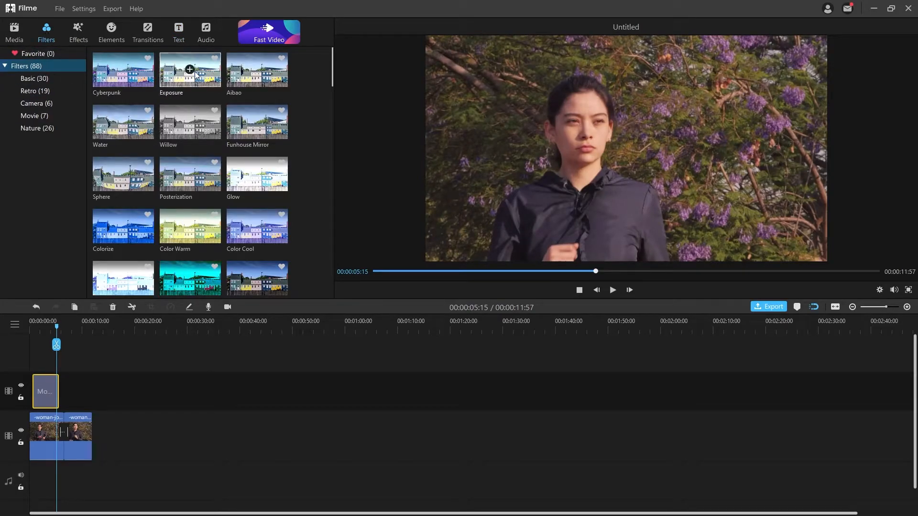
{"action": "left_click", "coordinate": [107, 442]}
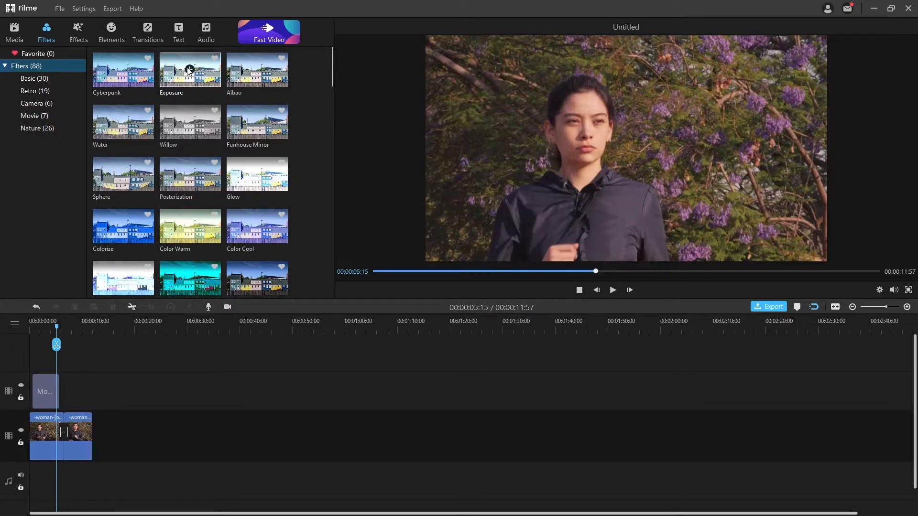
{"action": "left_click", "coordinate": [38, 454]}
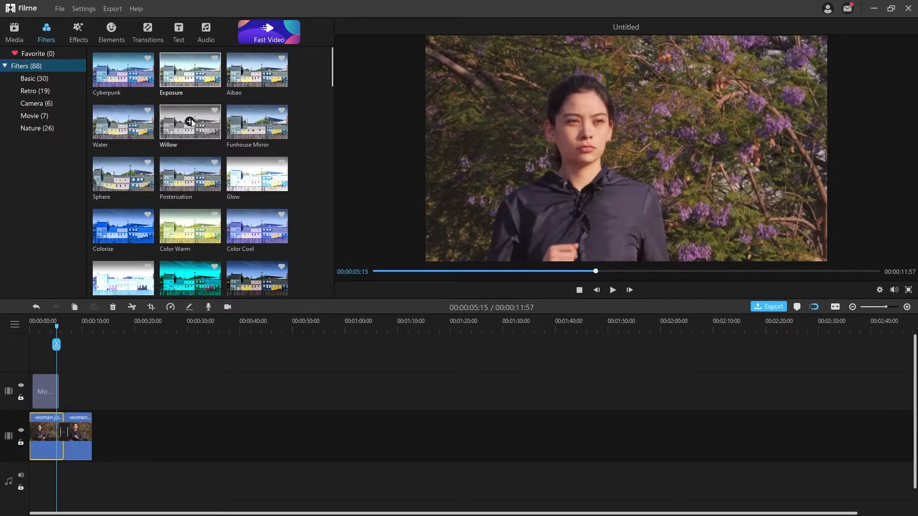
{"action": "left_click", "coordinate": [189, 70]}
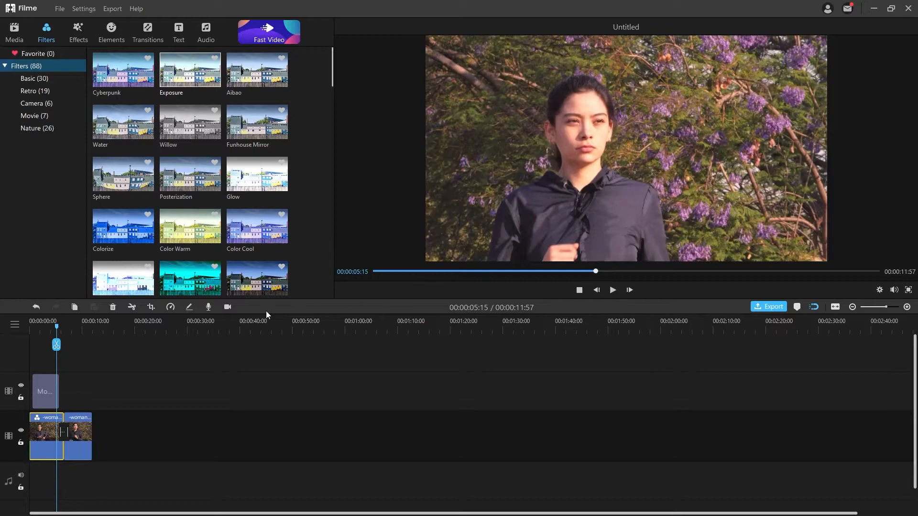
{"action": "left_click", "coordinate": [37, 328]}
{"action": "scroll", "coordinate": [136, 115], "scroll_direction": "down", "scroll_amount": 10}
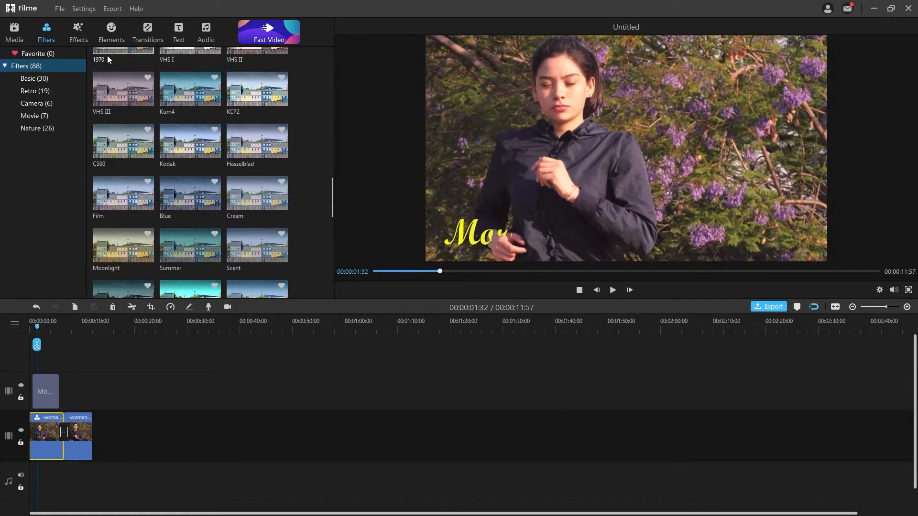
Add the View Finder3 overlay and play the video to preview it.
{"action": "left_click", "coordinate": [112, 34]}
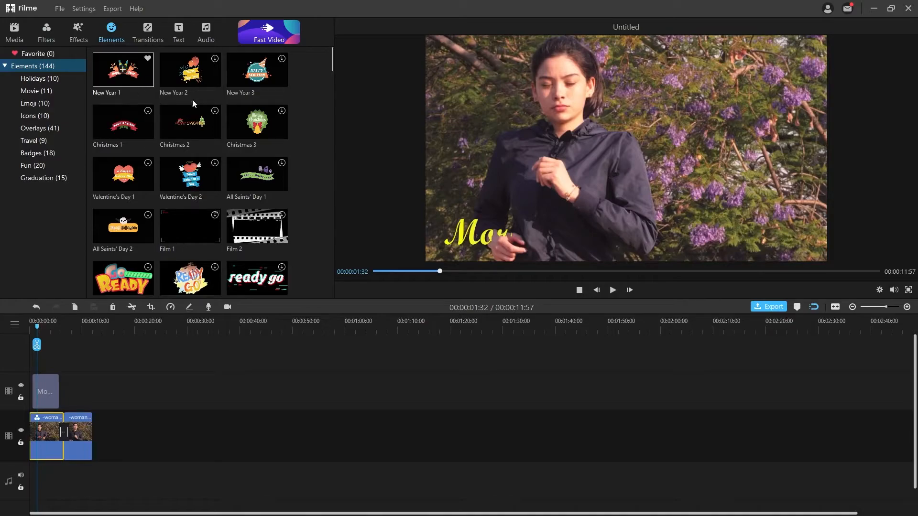
{"action": "scroll", "coordinate": [264, 131], "scroll_direction": "down", "scroll_amount": 12}
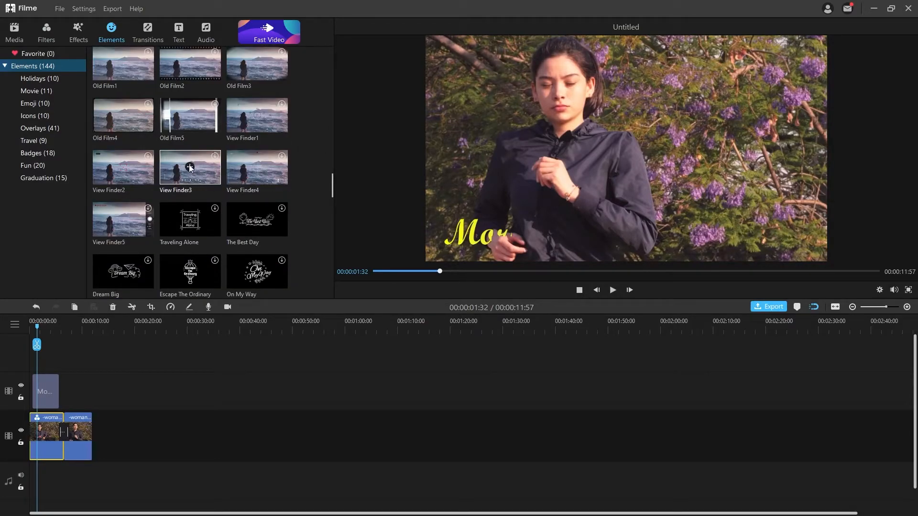
{"action": "left_click", "coordinate": [189, 167]}
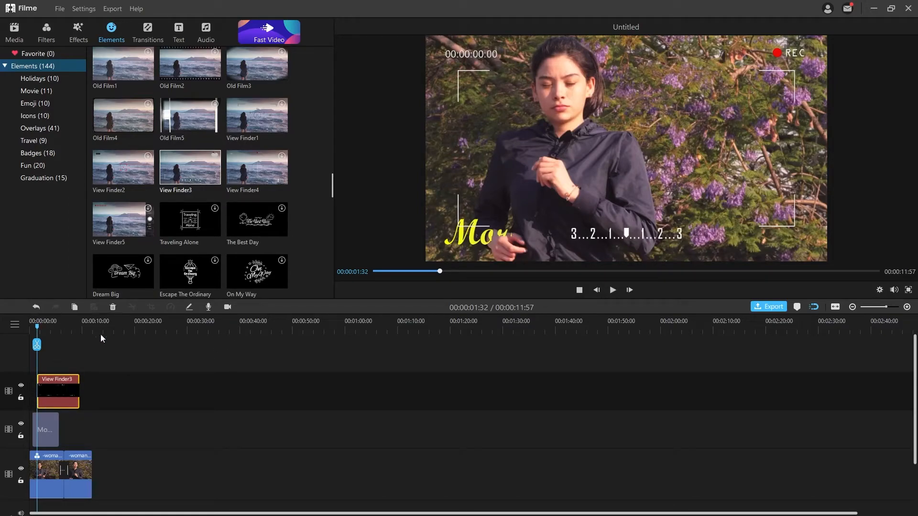
{"action": "left_click", "coordinate": [612, 290]}
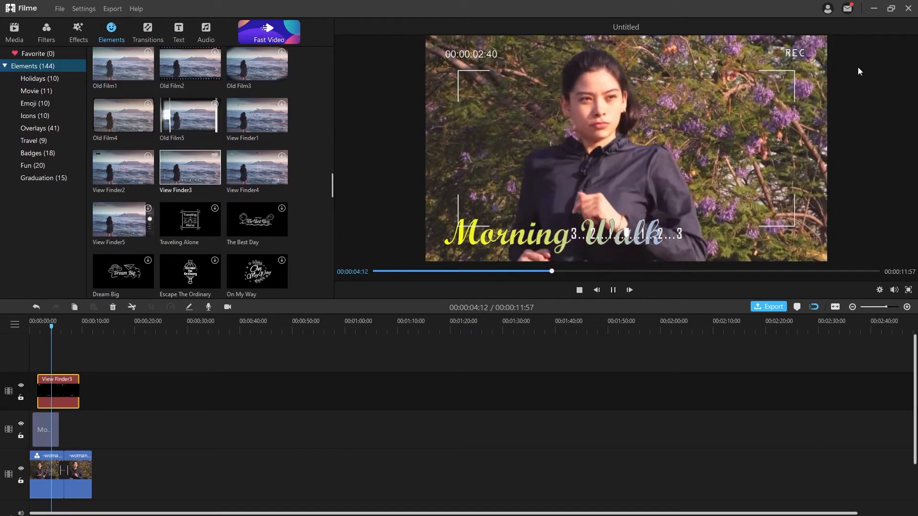
{"action": "left_click", "coordinate": [53, 327]}
{"action": "left_click", "coordinate": [39, 436]}
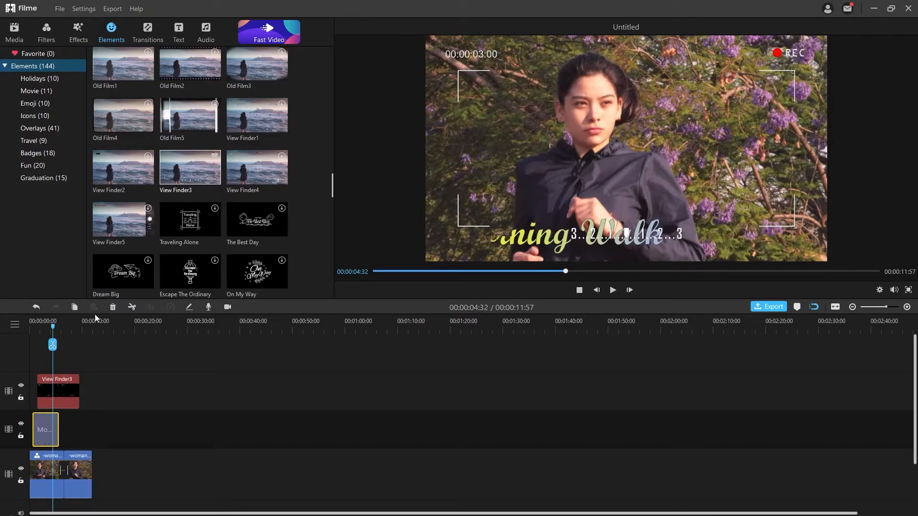
Delete the Morning Walk title and both woman clips from the timeline.
{"action": "left_click", "coordinate": [112, 308]}
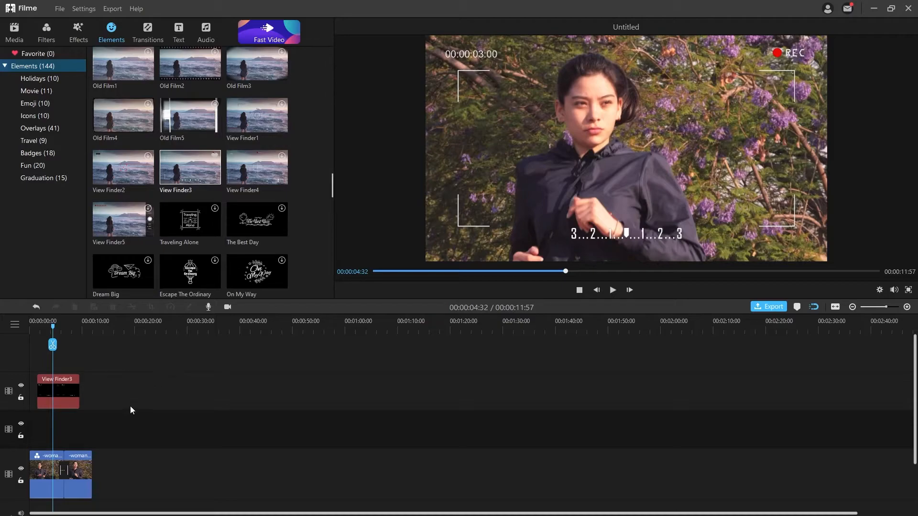
{"action": "left_click", "coordinate": [89, 464]}
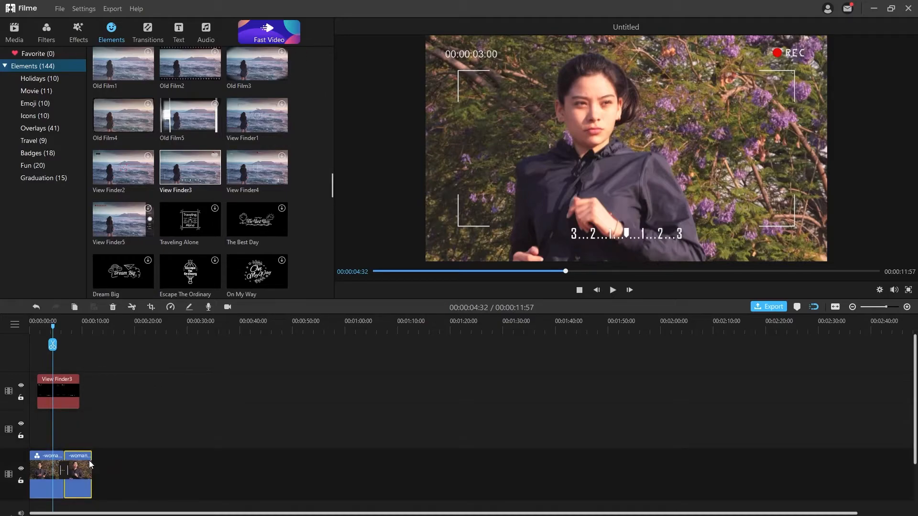
{"action": "key", "text": "Delete"}
{"action": "key", "text": "Delete"}
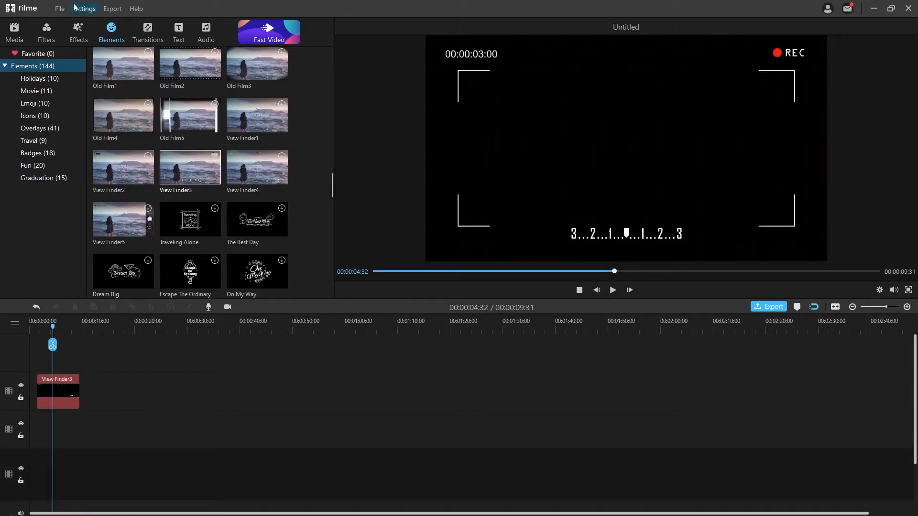
Import voice changing.mp4 into My Media and delete the View Finder3 clip.
{"action": "left_click", "coordinate": [14, 31]}
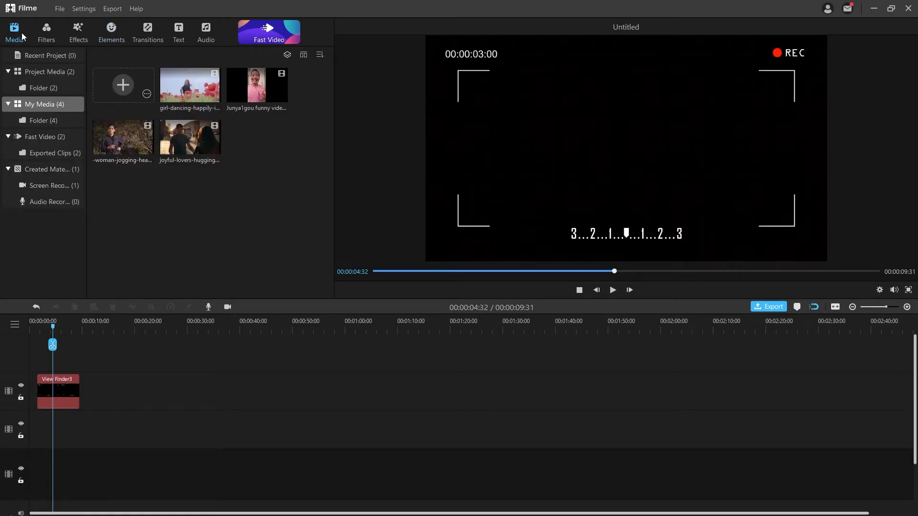
{"action": "left_click", "coordinate": [116, 88]}
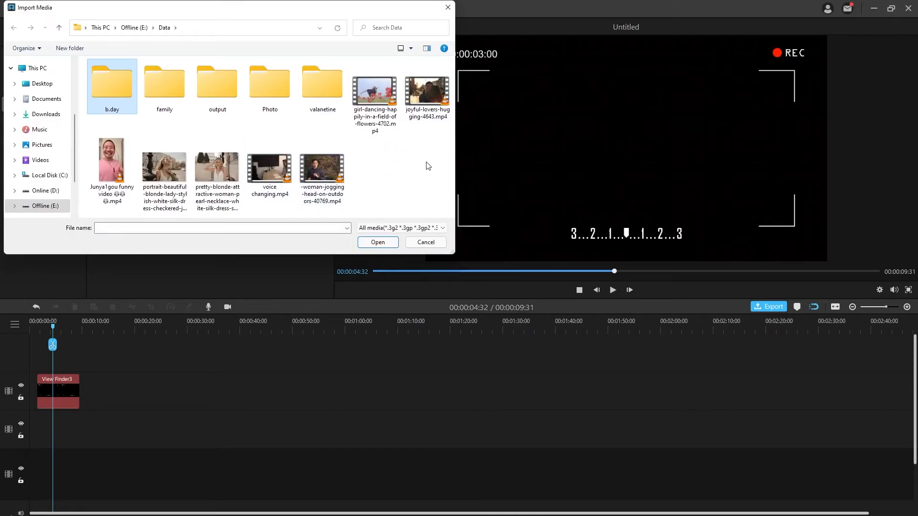
{"action": "double_click", "coordinate": [270, 166]}
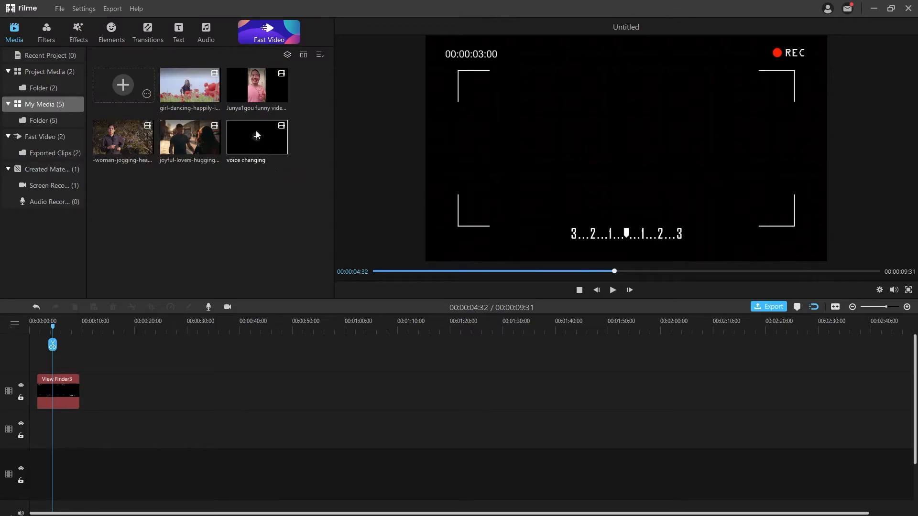
{"action": "left_click", "coordinate": [71, 396]}
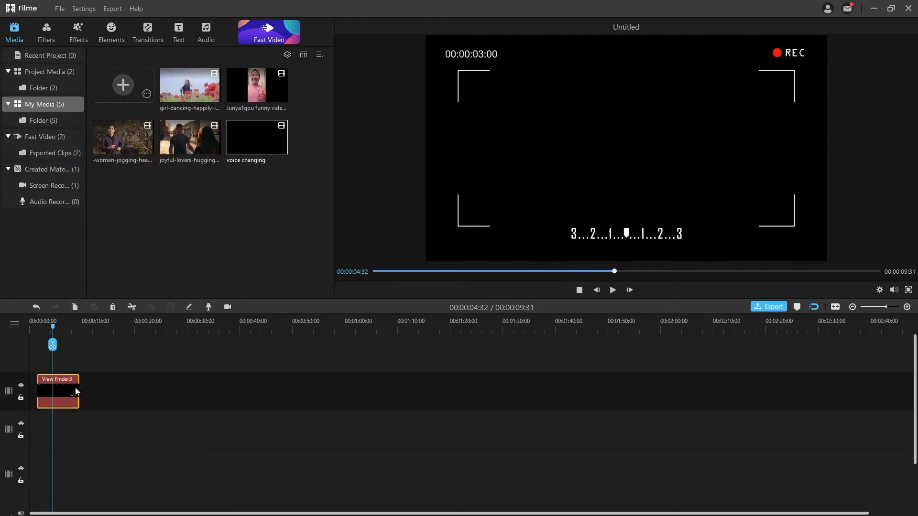
{"action": "key", "text": "Delete"}
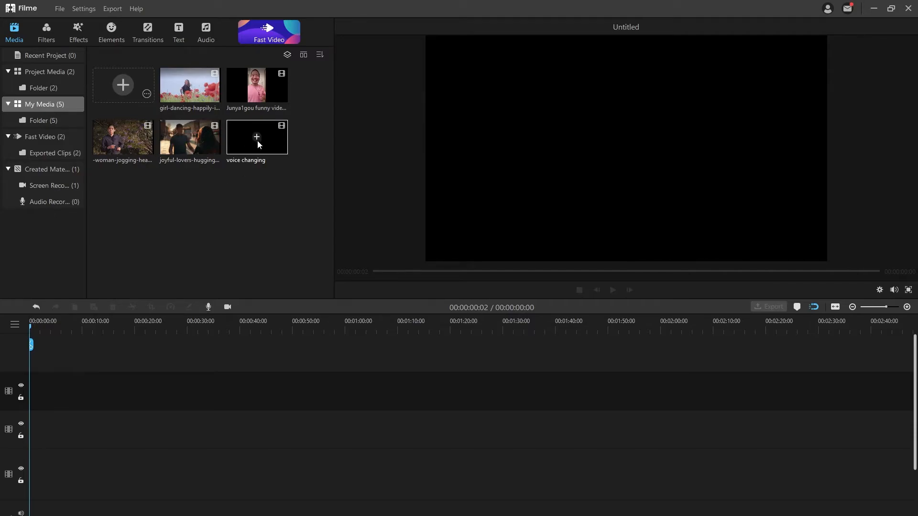
Place voice changing on the timeline and cut away everything before 00:00:23:49.
{"action": "left_click_drag", "start_coordinate": [265, 146], "coordinate": [32, 431]}
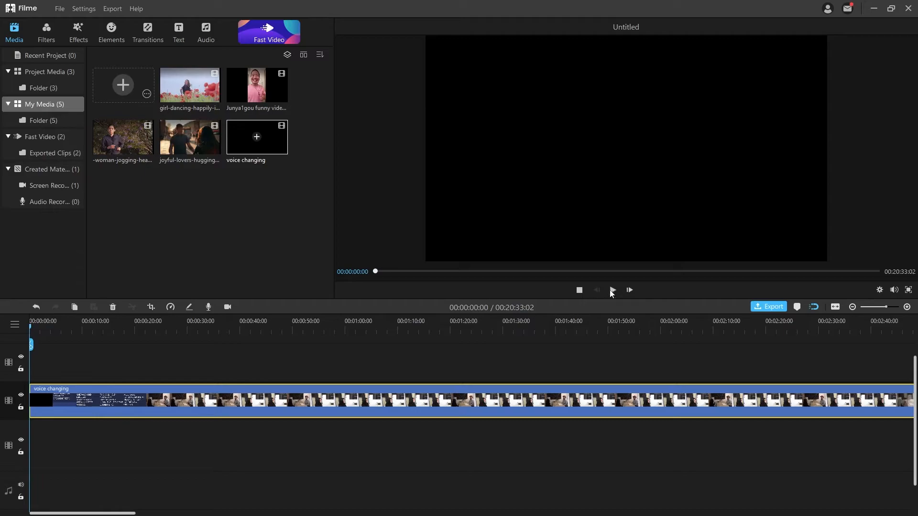
{"action": "left_click", "coordinate": [613, 290]}
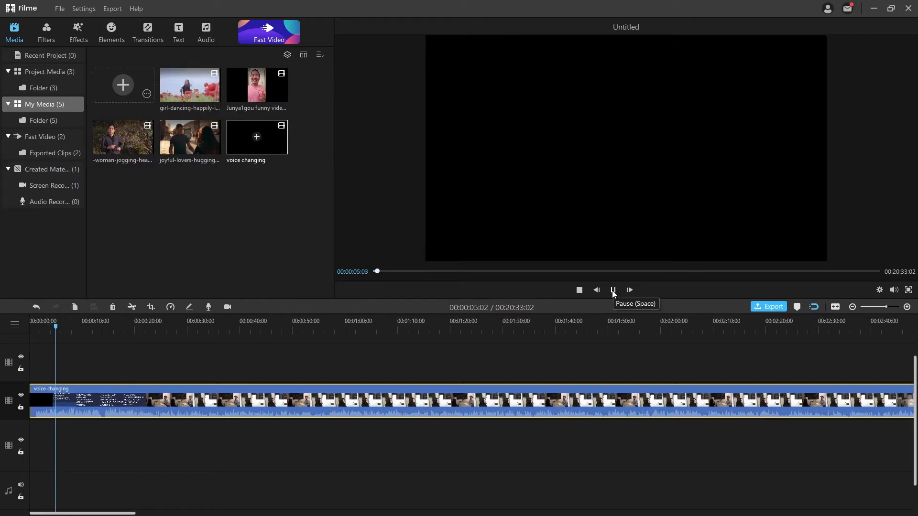
{"action": "left_click", "coordinate": [613, 290]}
{"action": "left_click_drag", "start_coordinate": [334, 180], "coordinate": [480, 182]}
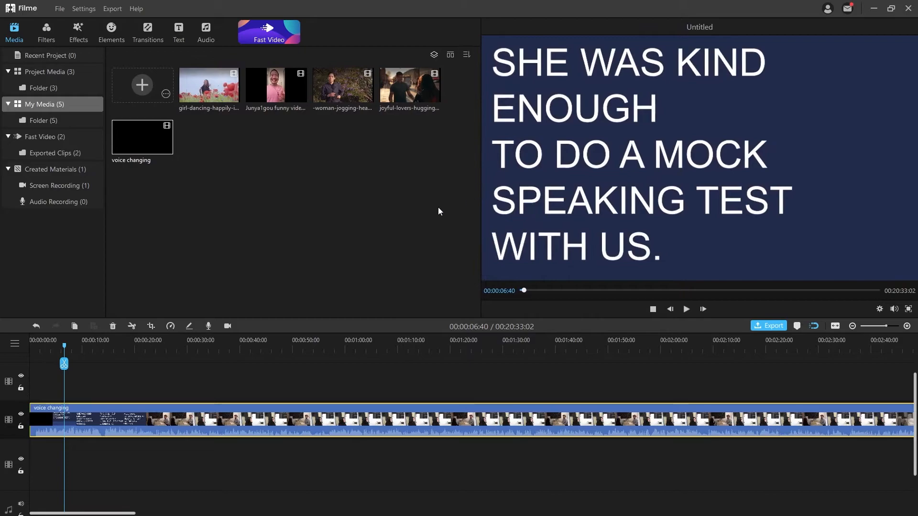
{"action": "left_click_drag", "start_coordinate": [66, 350], "coordinate": [155, 354]}
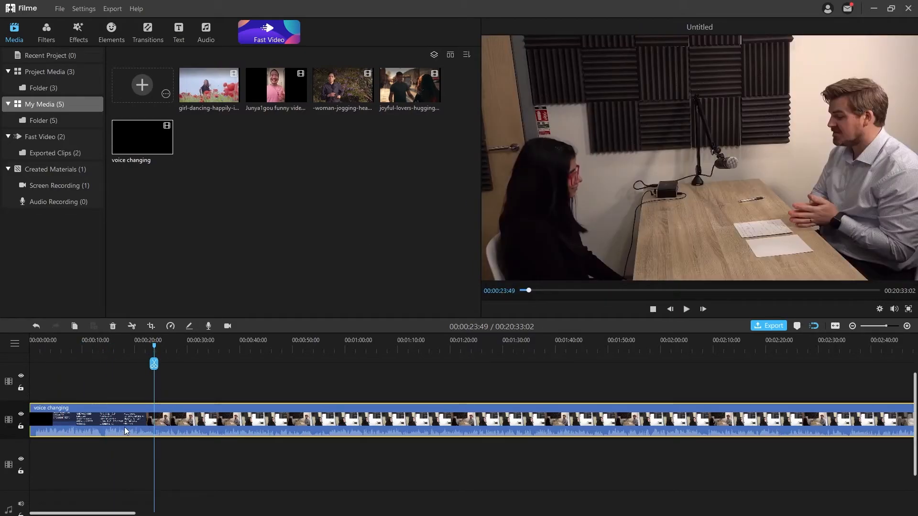
{"action": "left_click", "coordinate": [132, 326]}
{"action": "left_click", "coordinate": [133, 419]}
{"action": "left_click", "coordinate": [113, 326]}
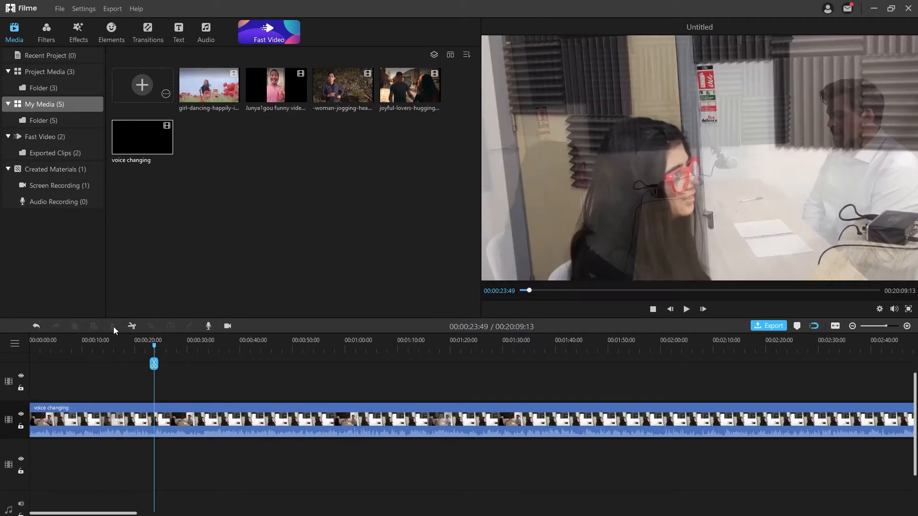
Detach the clip's audio onto its own track, then delete that detached audio.
{"action": "left_click", "coordinate": [115, 414]}
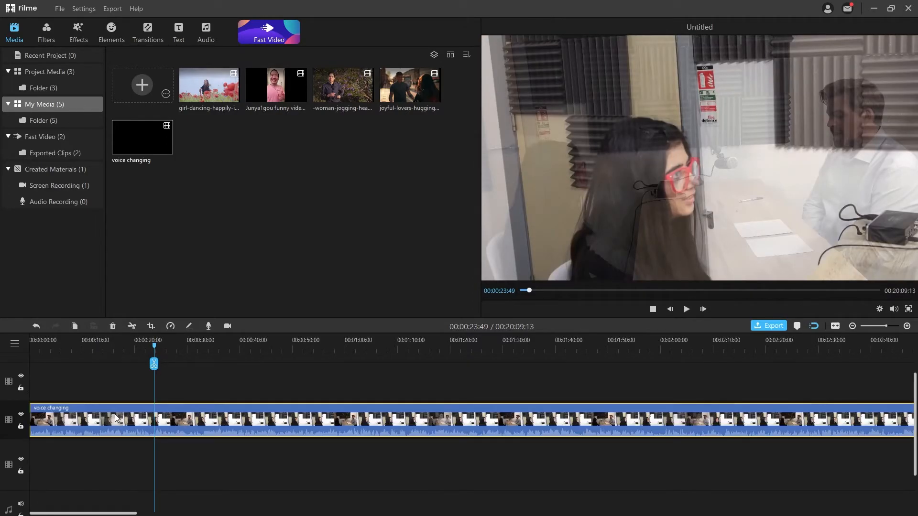
{"action": "right_click", "coordinate": [115, 414]}
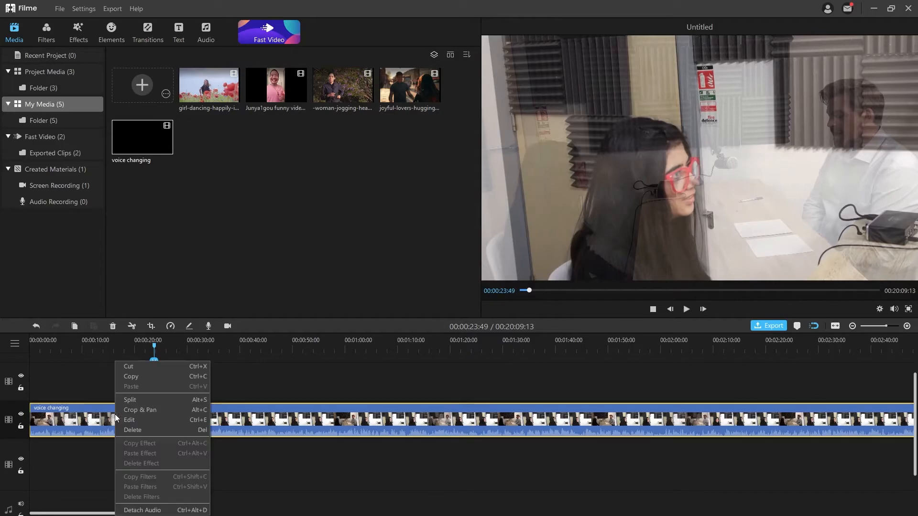
{"action": "left_click", "coordinate": [148, 510]}
{"action": "scroll", "coordinate": [96, 415], "scroll_direction": "down", "scroll_amount": 3}
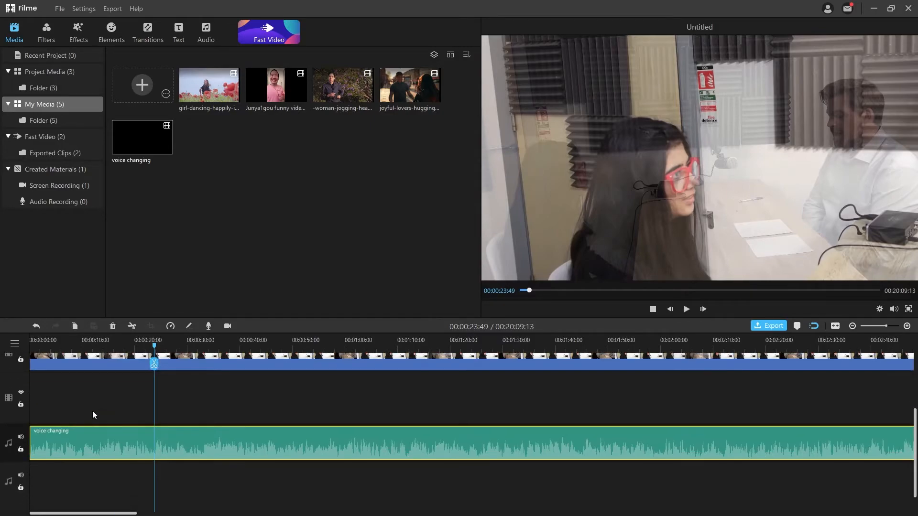
{"action": "scroll", "coordinate": [104, 407], "scroll_direction": "up", "scroll_amount": 3}
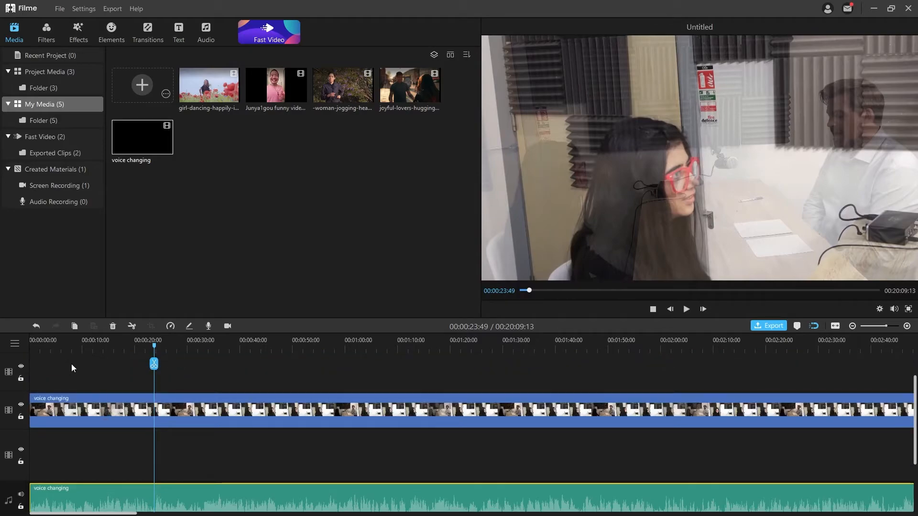
{"action": "left_click_drag", "start_coordinate": [155, 349], "coordinate": [90, 348]}
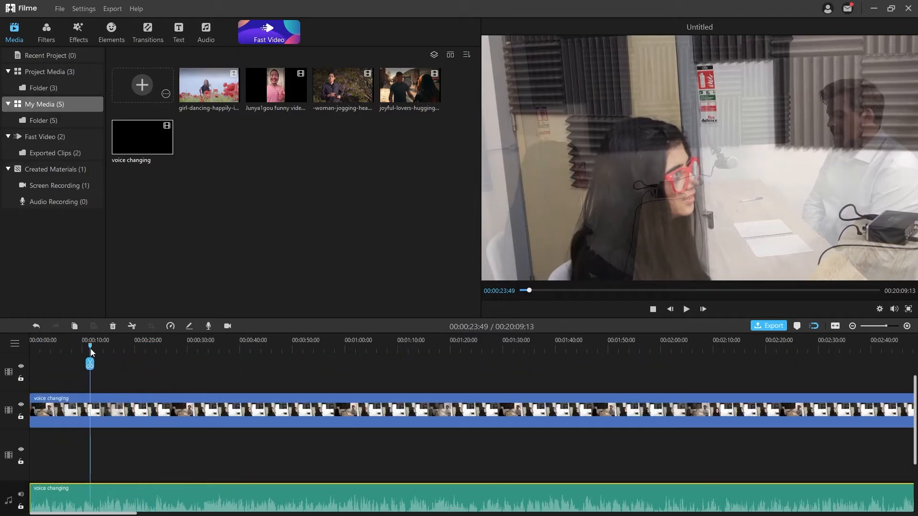
{"action": "left_click", "coordinate": [141, 418]}
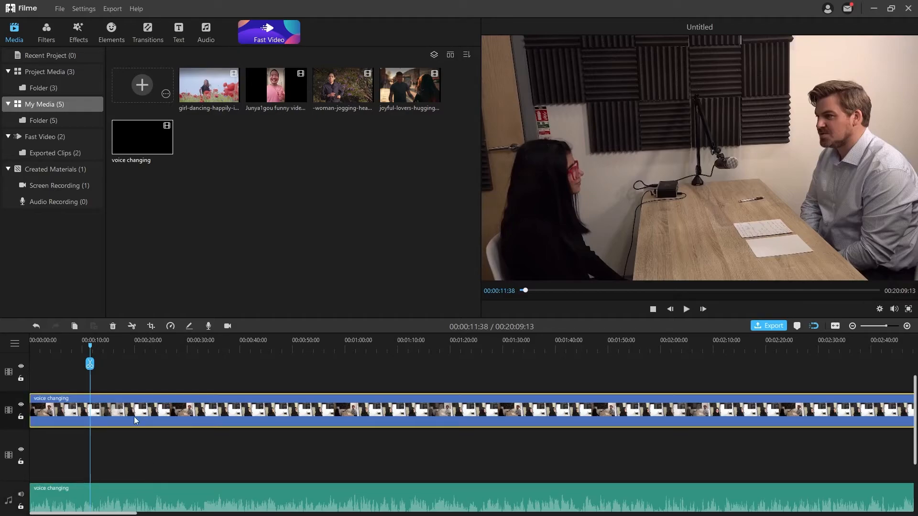
{"action": "left_click", "coordinate": [214, 495]}
{"action": "key", "text": "Delete"}
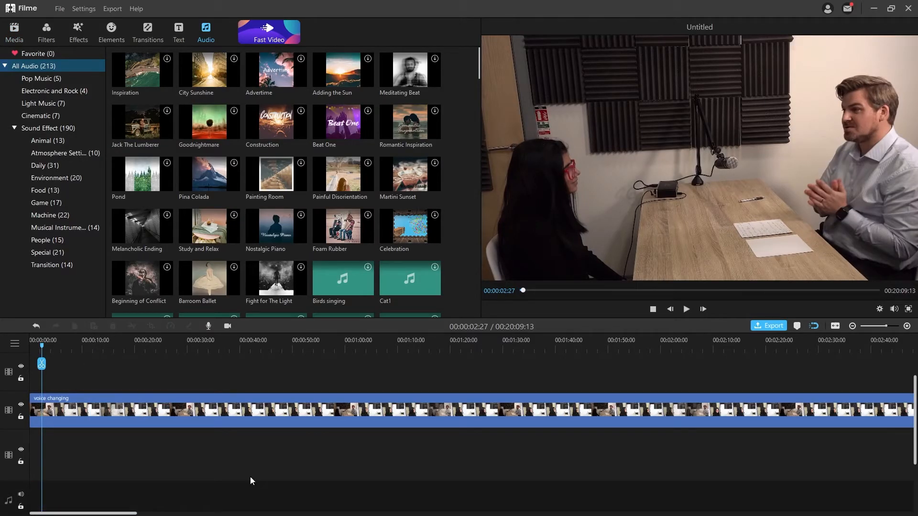
Try the Advertime music with a preview, then undo to restore the detached voice audio.
{"action": "left_click", "coordinate": [276, 70]}
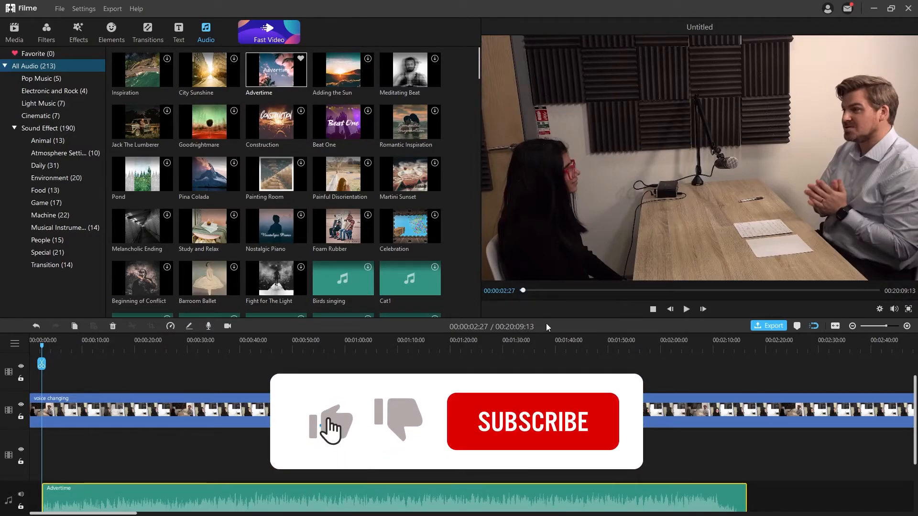
{"action": "left_click", "coordinate": [687, 310]}
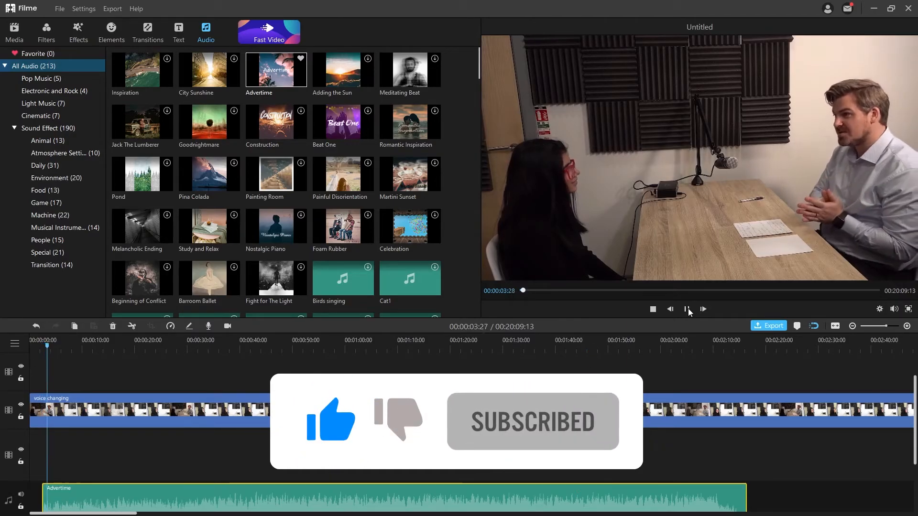
{"action": "left_click", "coordinate": [687, 309]}
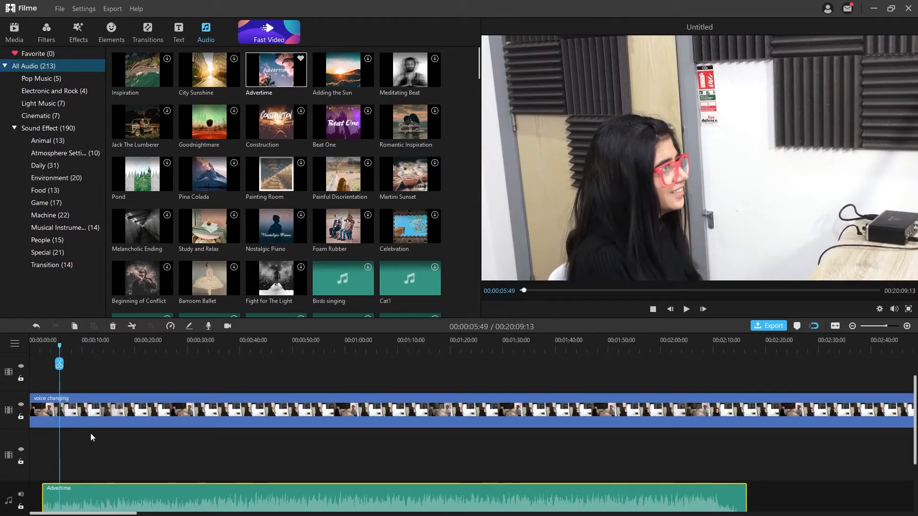
{"action": "key", "text": "ctrl+z"}
{"action": "key", "text": "ctrl+z"}
{"action": "scroll", "coordinate": [284, 289], "scroll_direction": "down", "scroll_amount": 10}
Add a new audio track and put the Adding the Sun music on it.
{"action": "scroll", "coordinate": [284, 288], "scroll_direction": "up", "scroll_amount": 10}
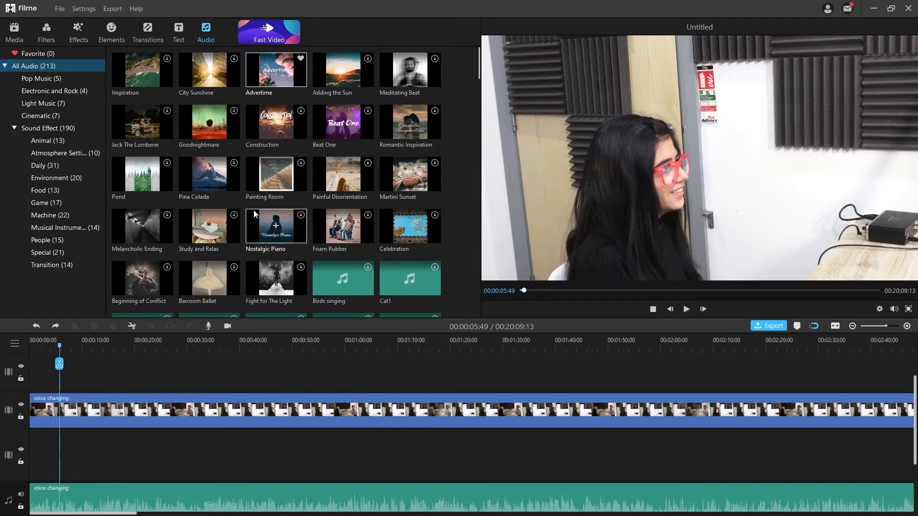
{"action": "right_click", "coordinate": [4, 499]}
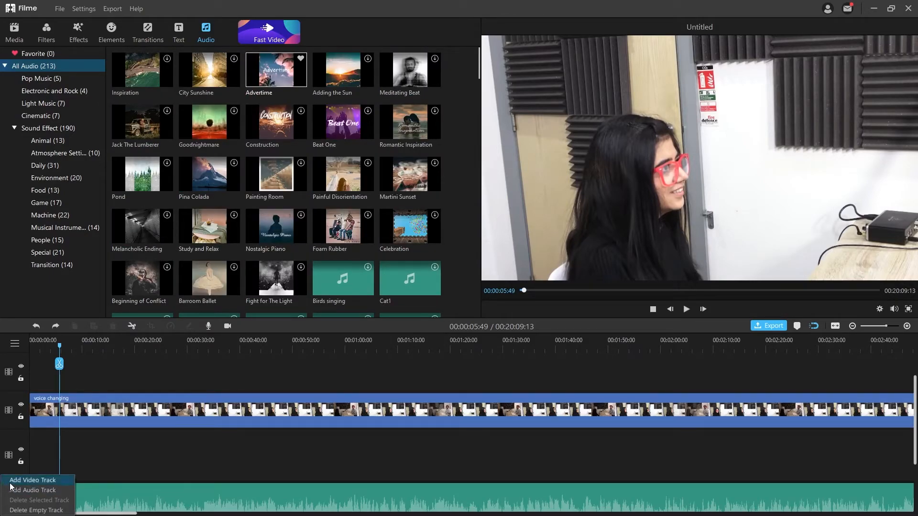
{"action": "left_click", "coordinate": [6, 490]}
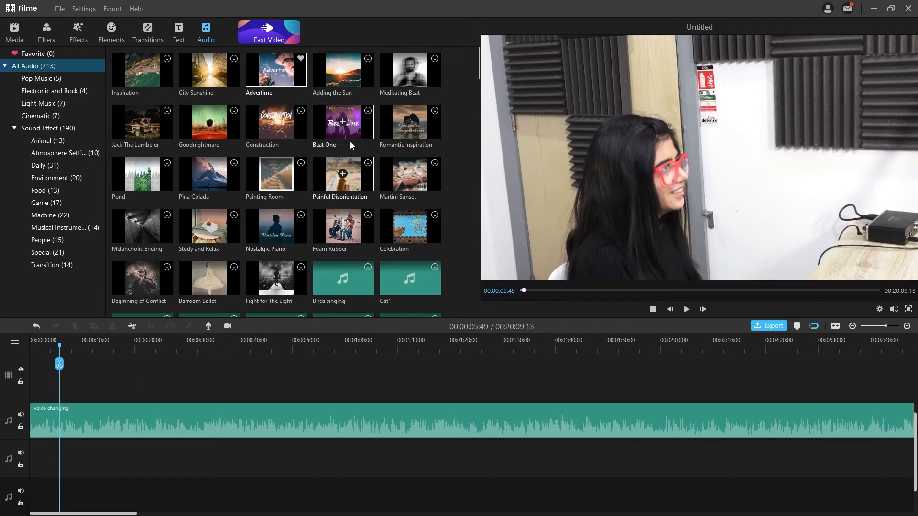
{"action": "left_click", "coordinate": [344, 70]}
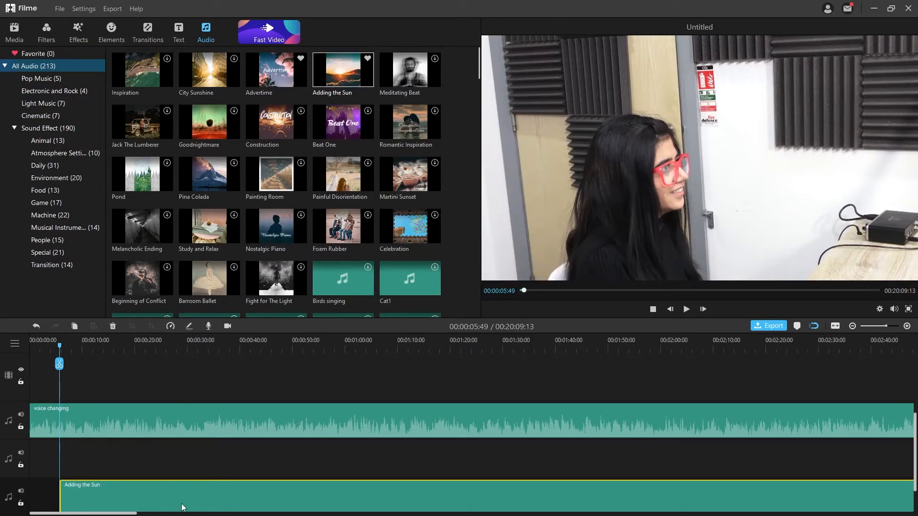
{"action": "left_click_drag", "start_coordinate": [128, 487], "coordinate": [88, 447]}
{"action": "scroll", "coordinate": [169, 418], "scroll_direction": "up", "scroll_amount": 1}
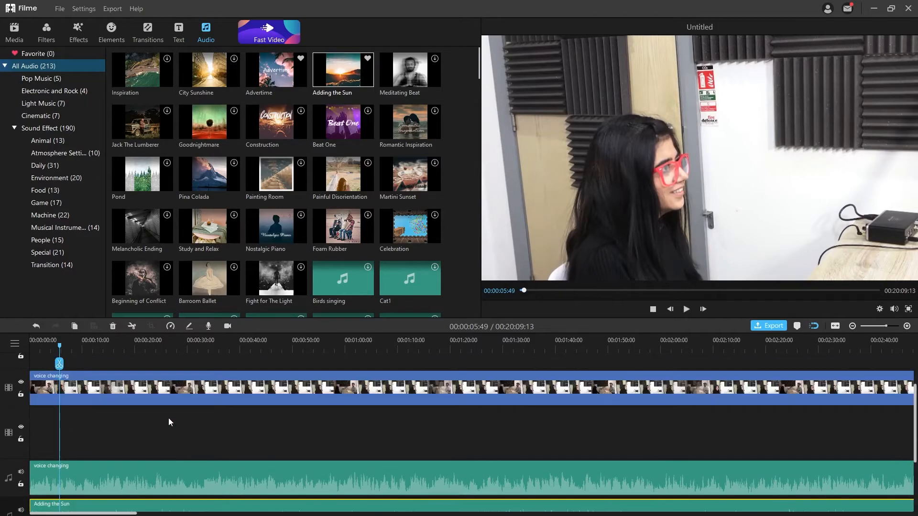
{"action": "scroll", "coordinate": [156, 422], "scroll_direction": "down", "scroll_amount": 1}
{"action": "scroll", "coordinate": [105, 414], "scroll_direction": "up", "scroll_amount": 3}
{"action": "scroll", "coordinate": [104, 414], "scroll_direction": "down", "scroll_amount": 1}
Move the voice changing video to the lower video track and delete the empty top track.
{"action": "left_click_drag", "start_coordinate": [113, 398], "coordinate": [114, 449]}
{"action": "left_click", "coordinate": [136, 399]}
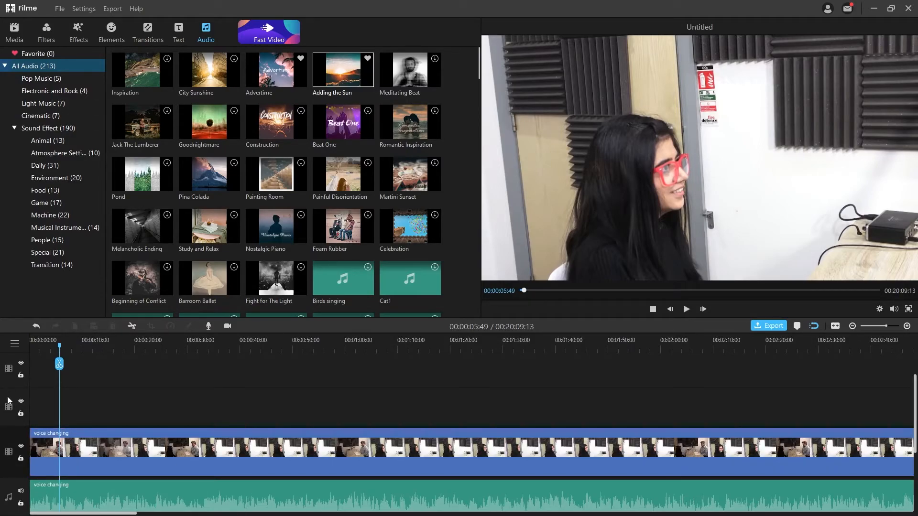
{"action": "left_click", "coordinate": [9, 377]}
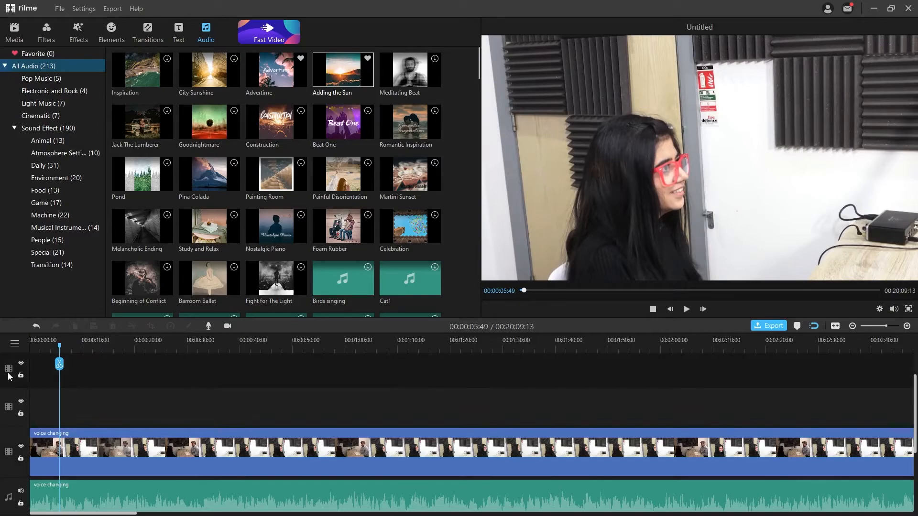
{"action": "right_click", "coordinate": [10, 376]}
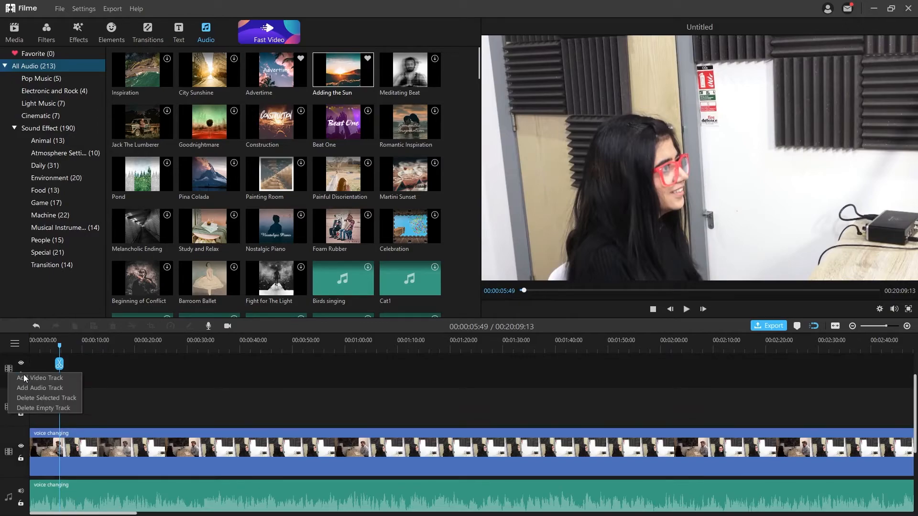
{"action": "left_click", "coordinate": [41, 398]}
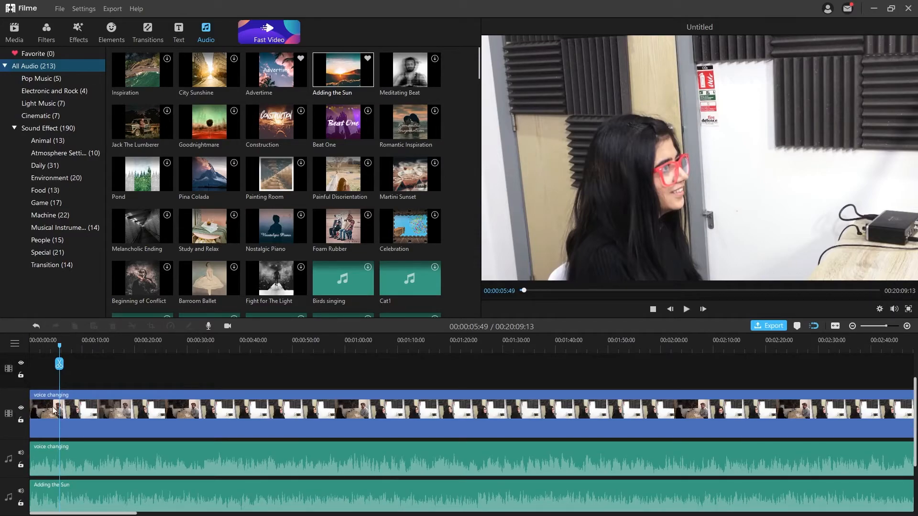
Preview the project from the start and select the Adding the Sun music clip.
{"action": "left_click_drag", "start_coordinate": [61, 348], "coordinate": [30, 347]}
{"action": "key", "text": "space"}
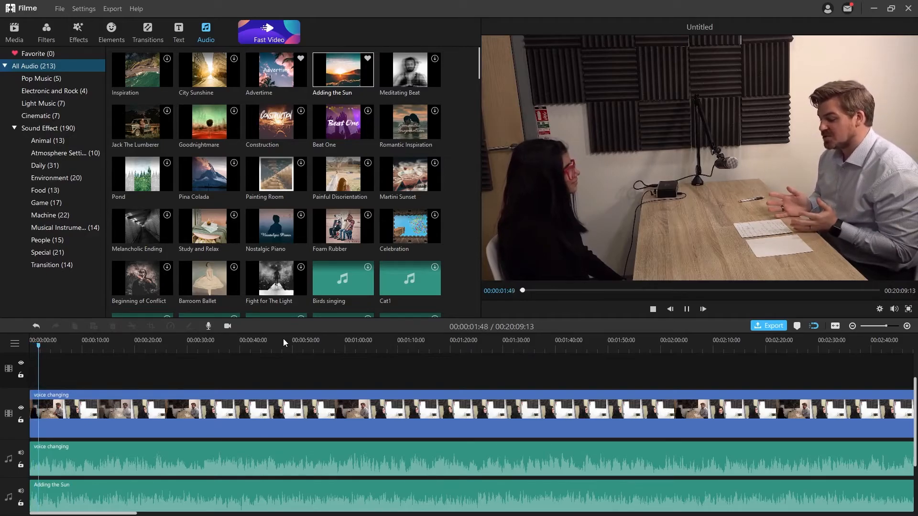
{"action": "key", "text": "space"}
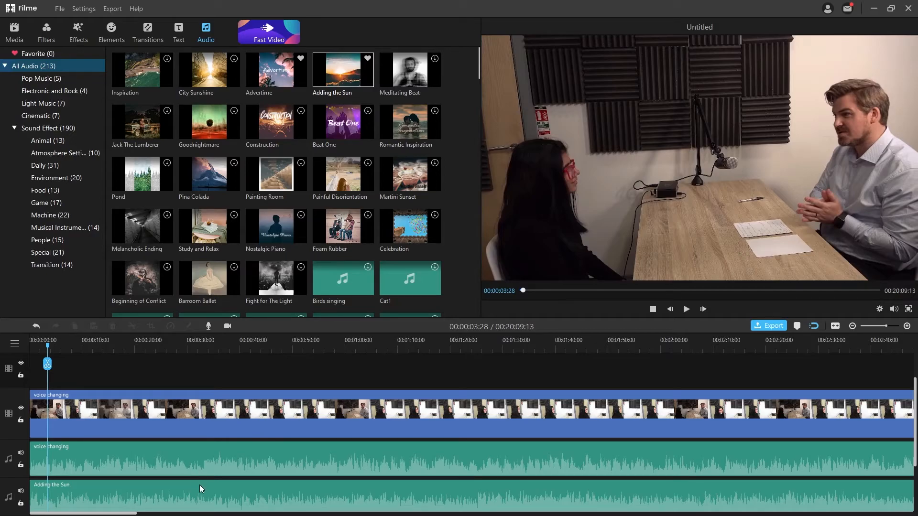
{"action": "left_click", "coordinate": [178, 489]}
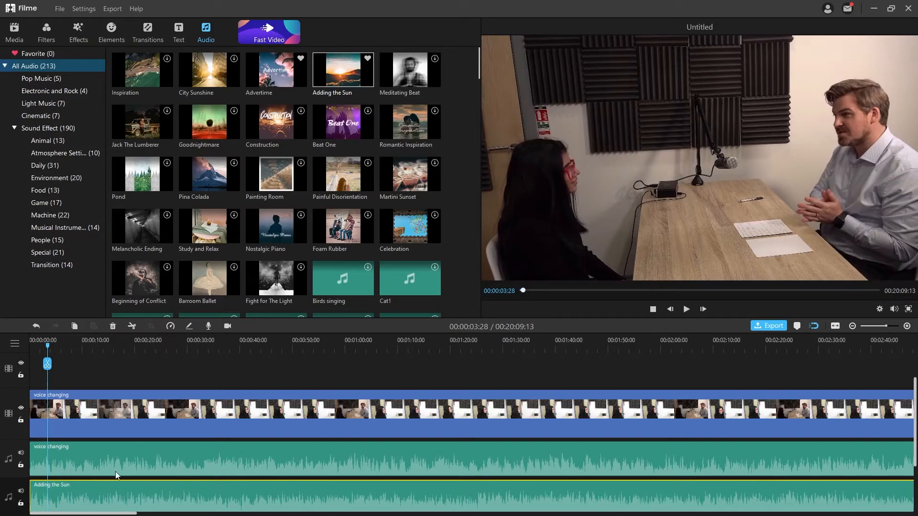
Lower the Adding the Sun music volume from 100 to 5 and preview the result.
{"action": "double_click", "coordinate": [180, 492]}
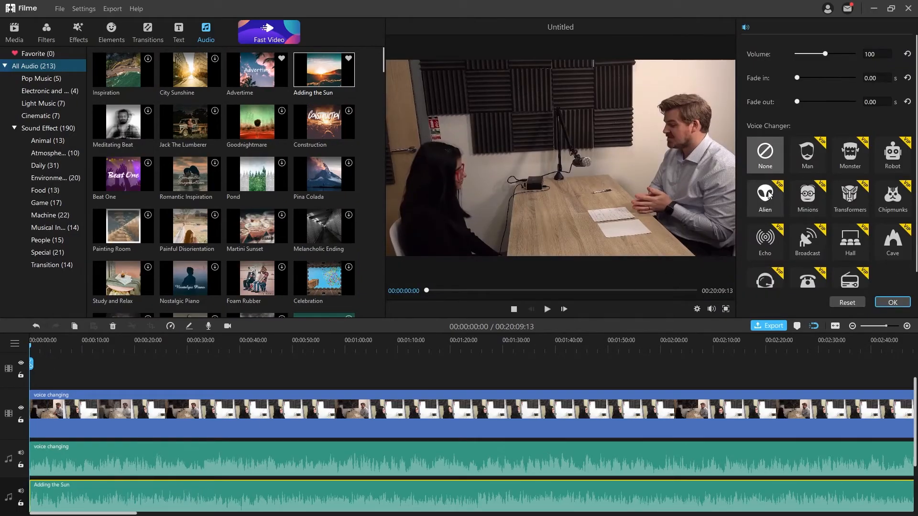
{"action": "left_click_drag", "start_coordinate": [827, 55], "coordinate": [801, 56]}
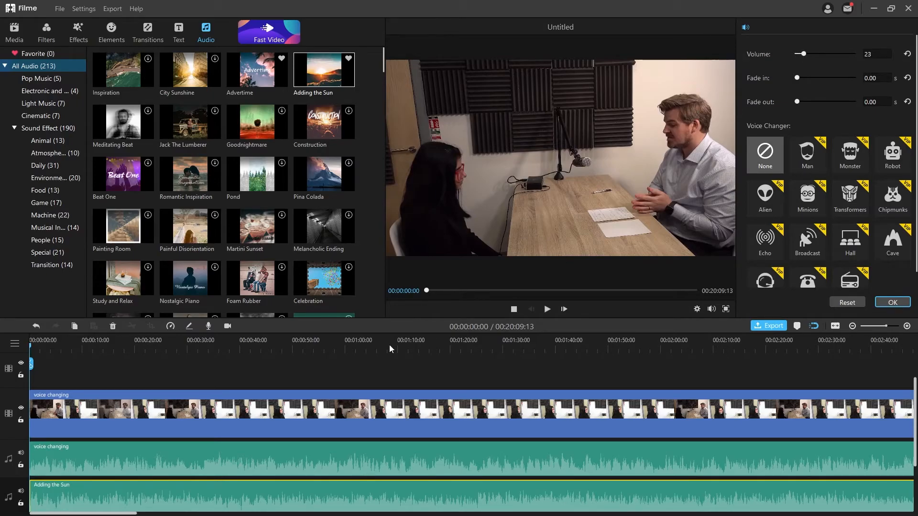
{"action": "left_click", "coordinate": [547, 309]}
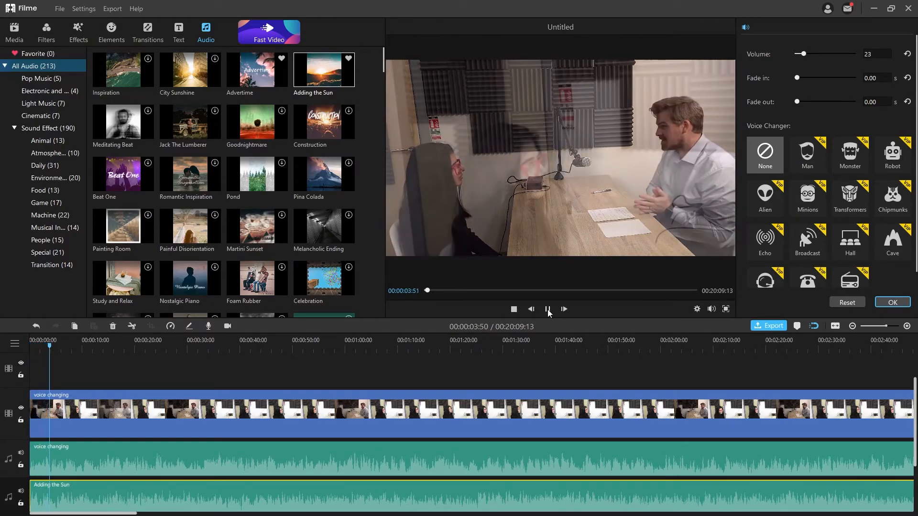
{"action": "left_click", "coordinate": [548, 310]}
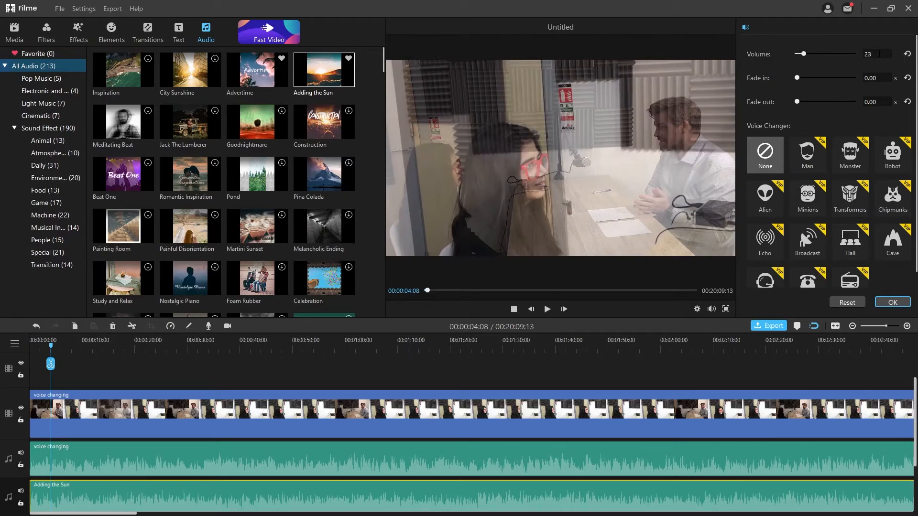
{"action": "left_click_drag", "start_coordinate": [878, 54], "coordinate": [817, 45]}
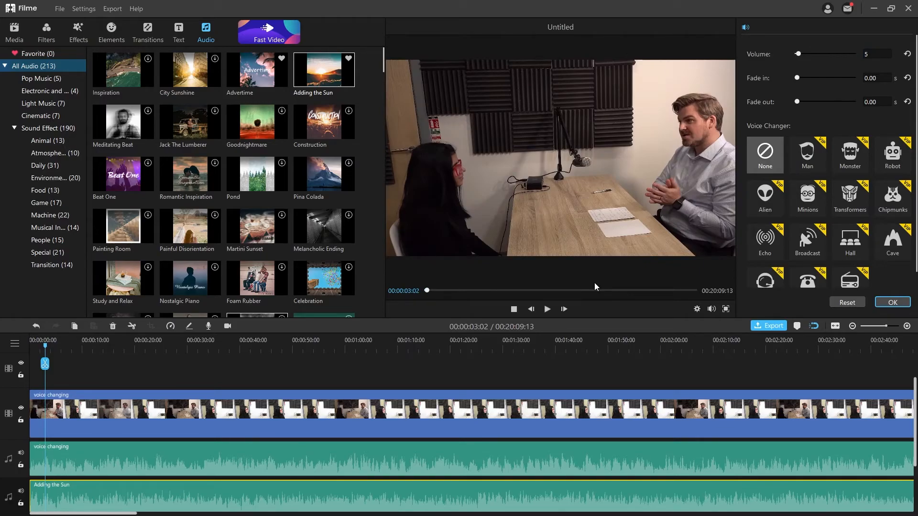
{"action": "left_click", "coordinate": [547, 310]}
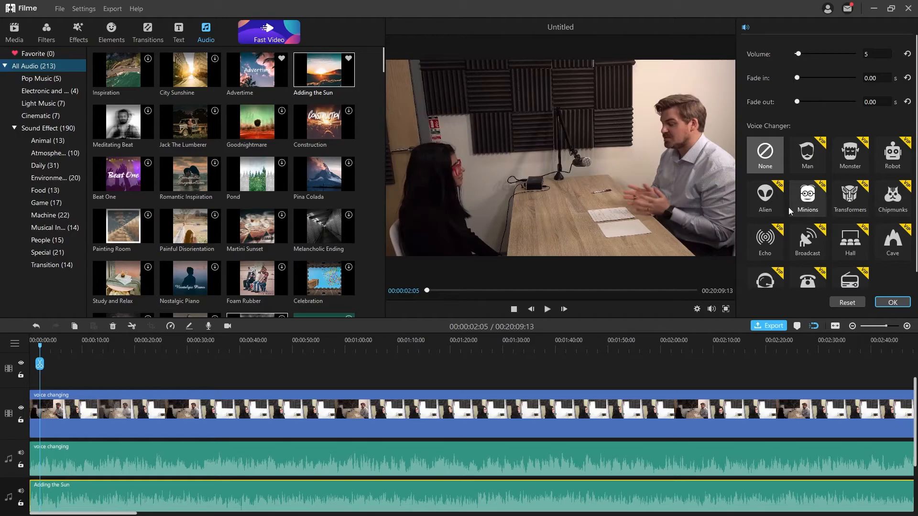
{"action": "left_click", "coordinate": [154, 458]}
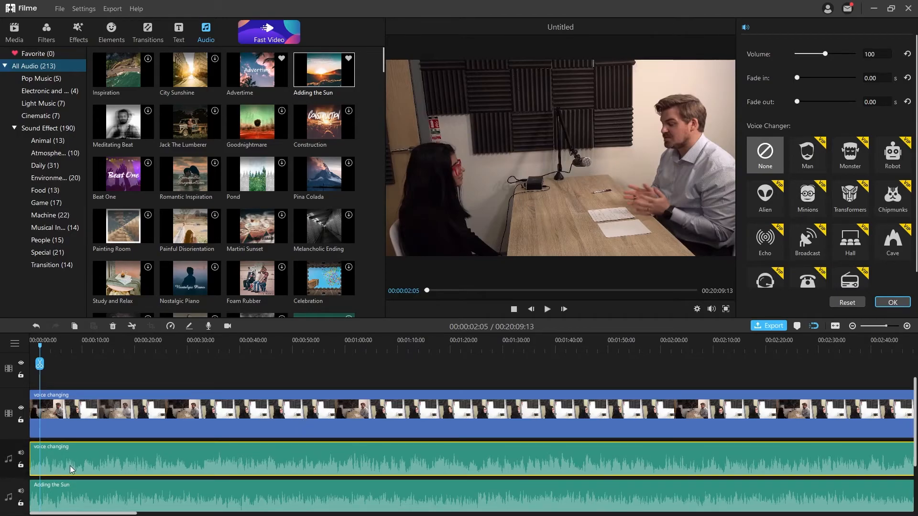
{"action": "left_click", "coordinate": [812, 202]}
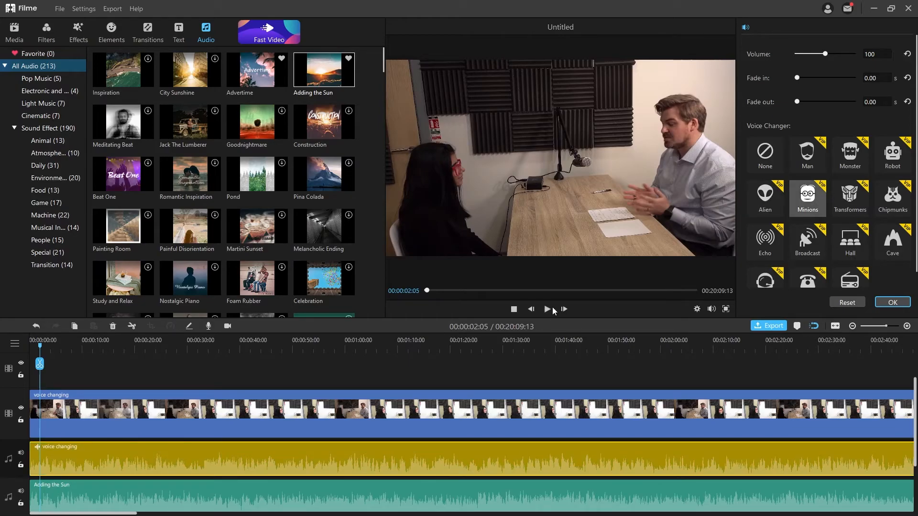
{"action": "left_click", "coordinate": [546, 309]}
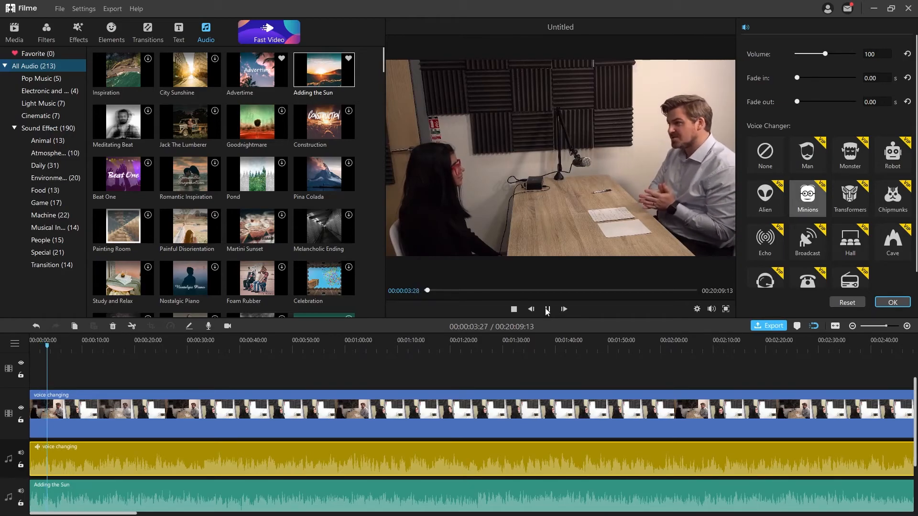
{"action": "left_click", "coordinate": [546, 309]}
{"action": "left_click_drag", "start_coordinate": [58, 346], "coordinate": [26, 353]}
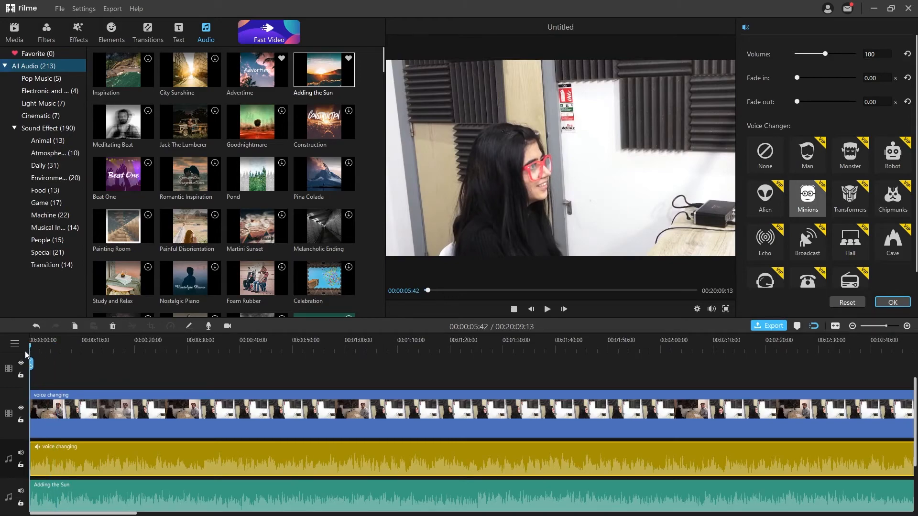
{"action": "left_click", "coordinate": [547, 310]}
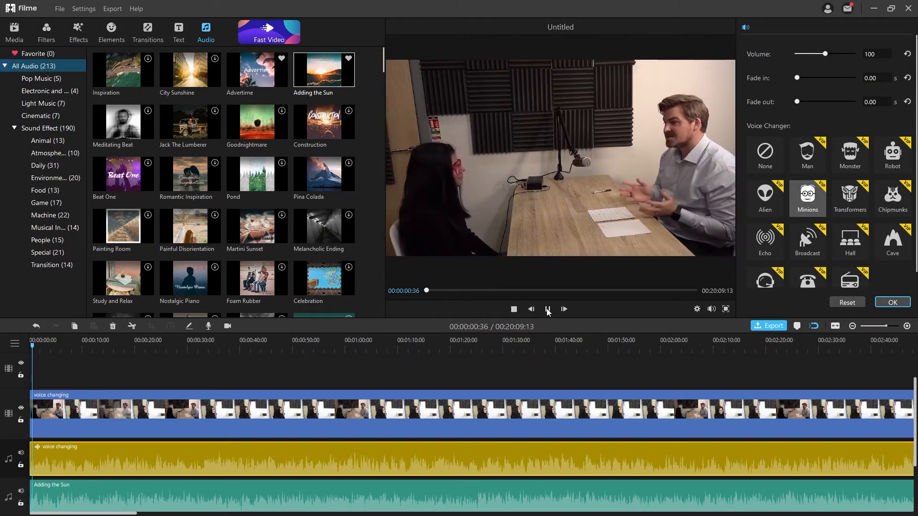
{"action": "left_click", "coordinate": [547, 310]}
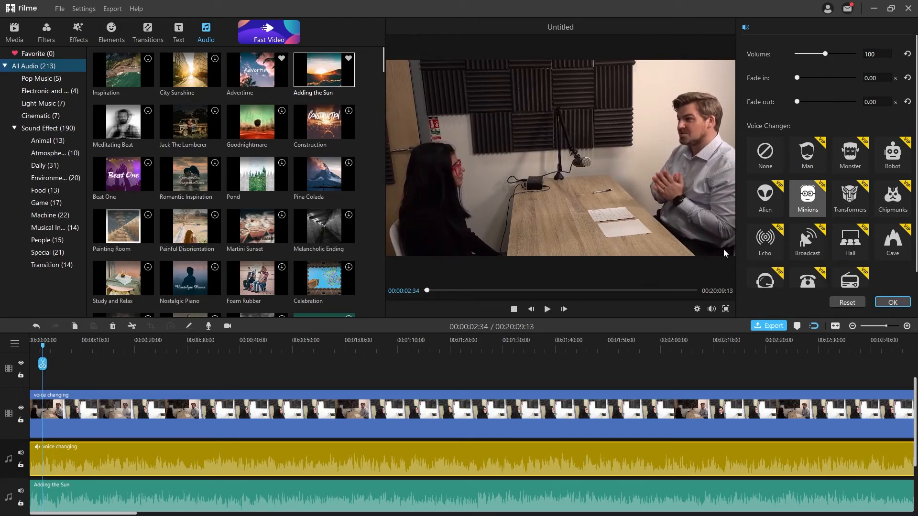
{"action": "left_click", "coordinate": [767, 152]}
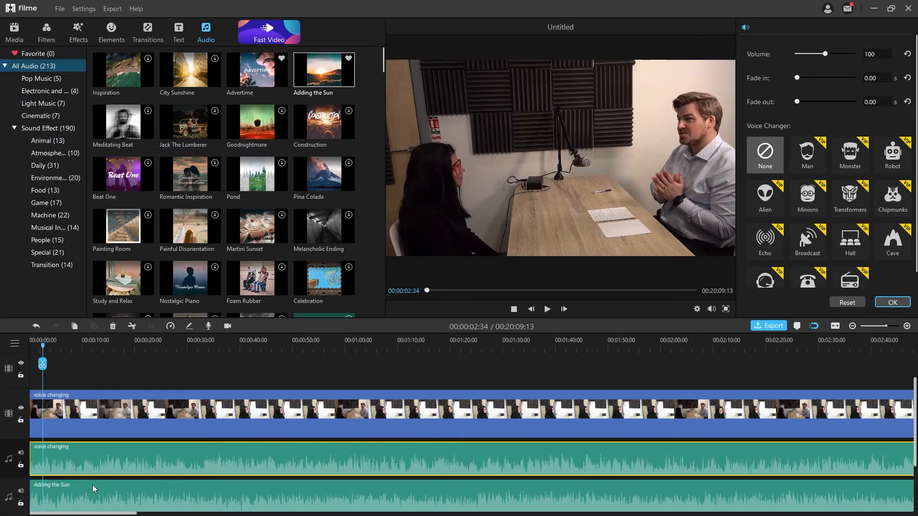
Delete the Adding the Sun music clip and select the voice changing audio.
{"action": "left_click", "coordinate": [162, 494]}
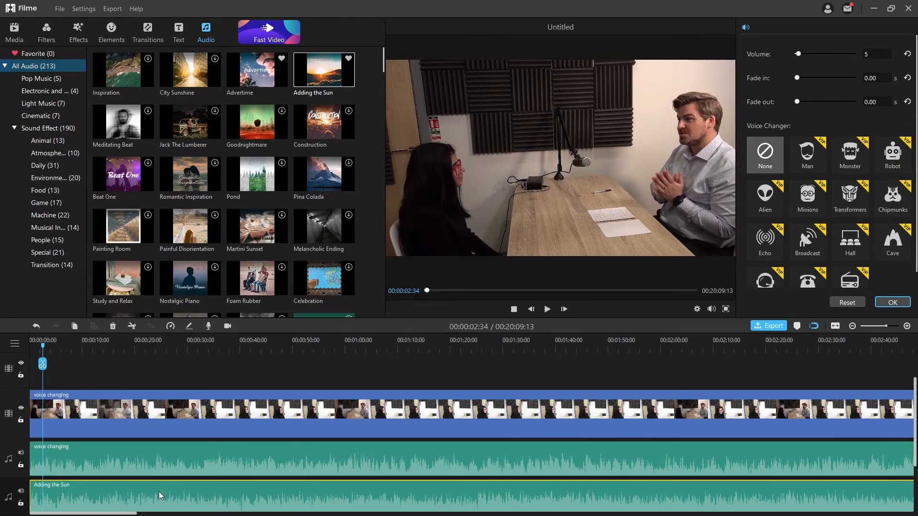
{"action": "key", "text": "Delete"}
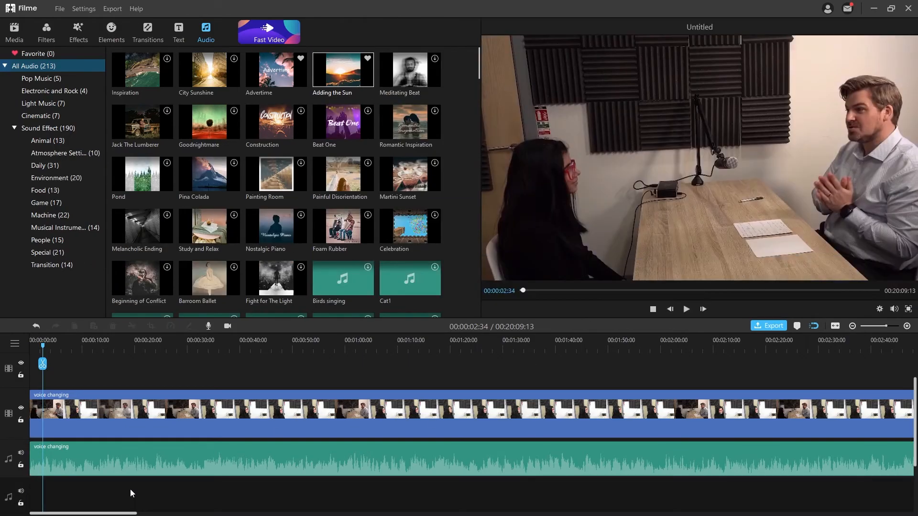
{"action": "left_click", "coordinate": [113, 452]}
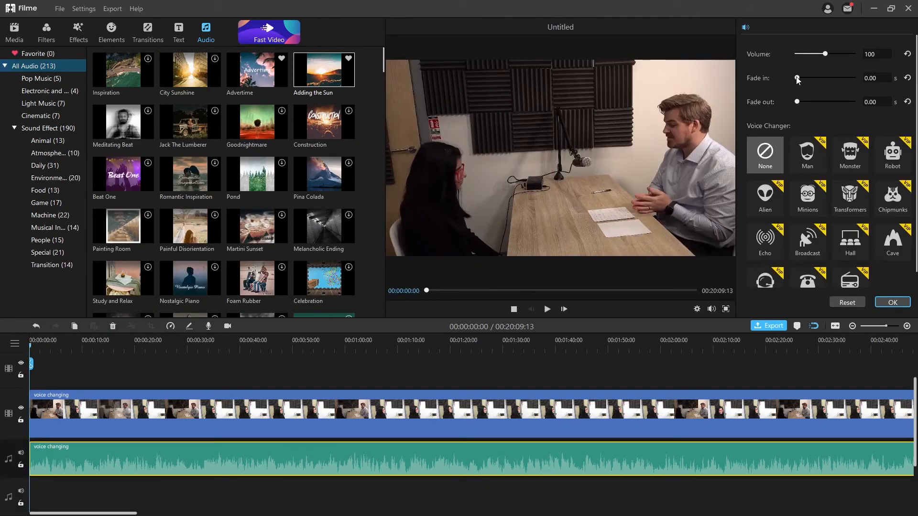
Give the voice changing audio a 5-second fade-in and preview it.
{"action": "left_click_drag", "start_coordinate": [797, 77], "coordinate": [797, 77]}
{"action": "left_click_drag", "start_coordinate": [881, 77], "coordinate": [857, 77]}
{"action": "type", "text": "5"}
{"action": "key", "text": "Return"}
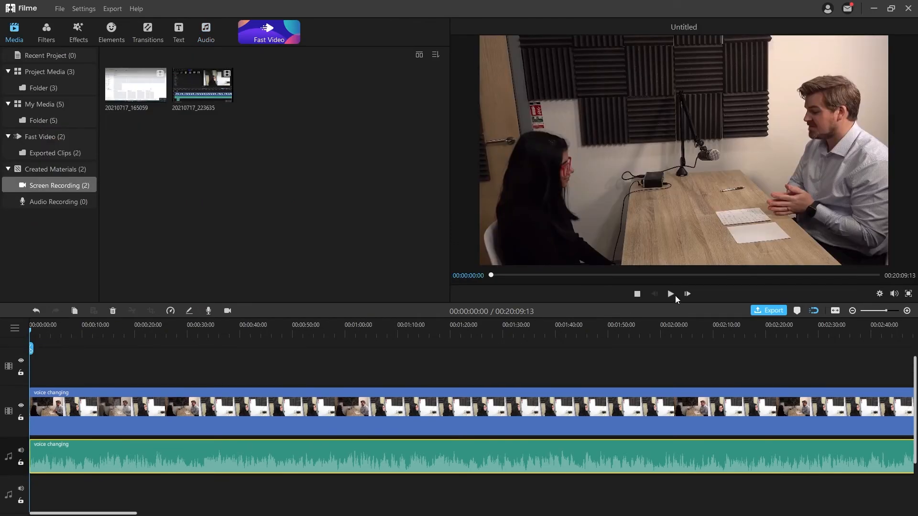
{"action": "left_click", "coordinate": [674, 294]}
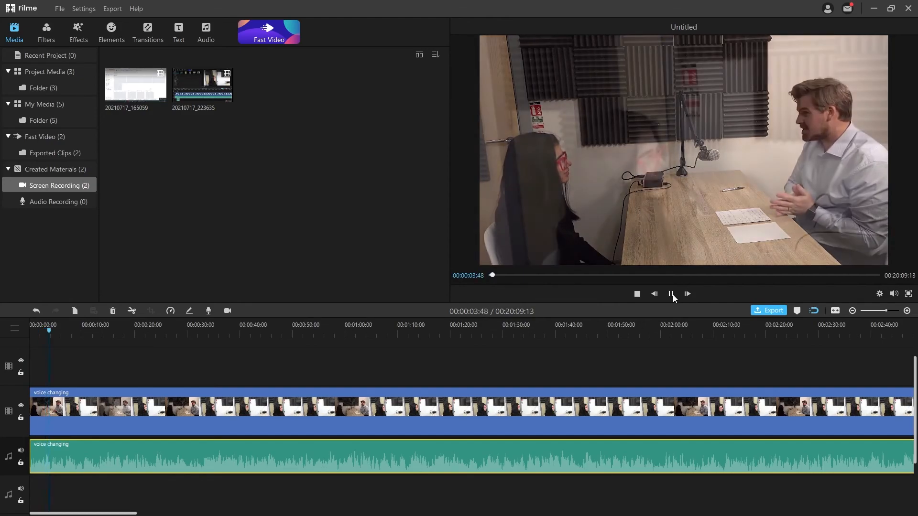
Stop the preview and return playback to the start.
{"action": "left_click", "coordinate": [668, 294]}
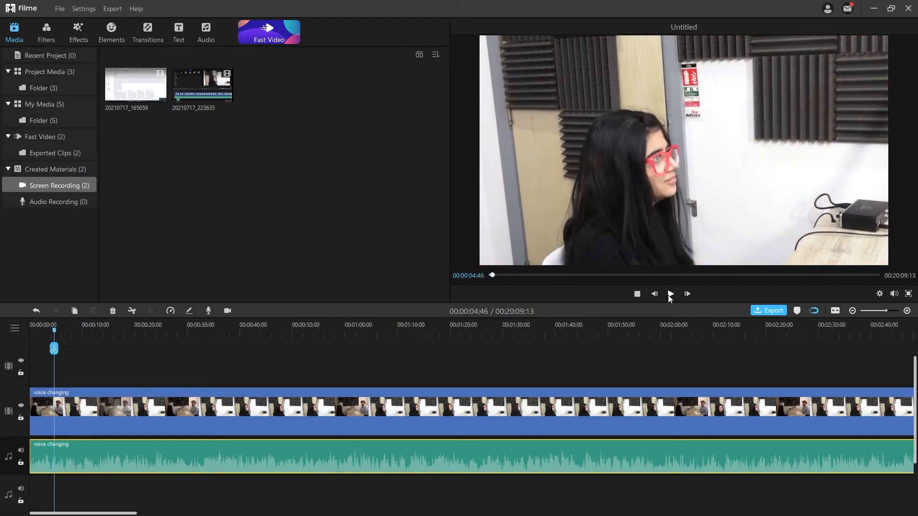
{"action": "left_click", "coordinate": [641, 293]}
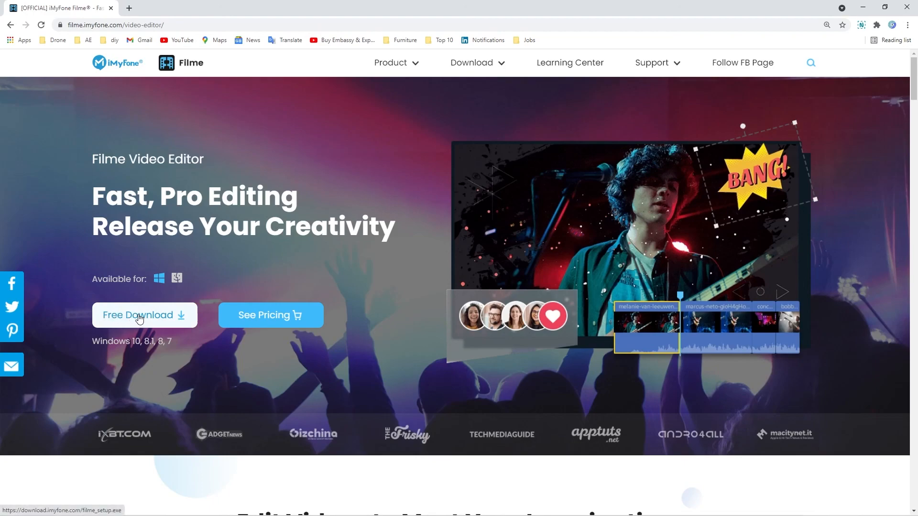
{"action": "left_click", "coordinate": [264, 316]}
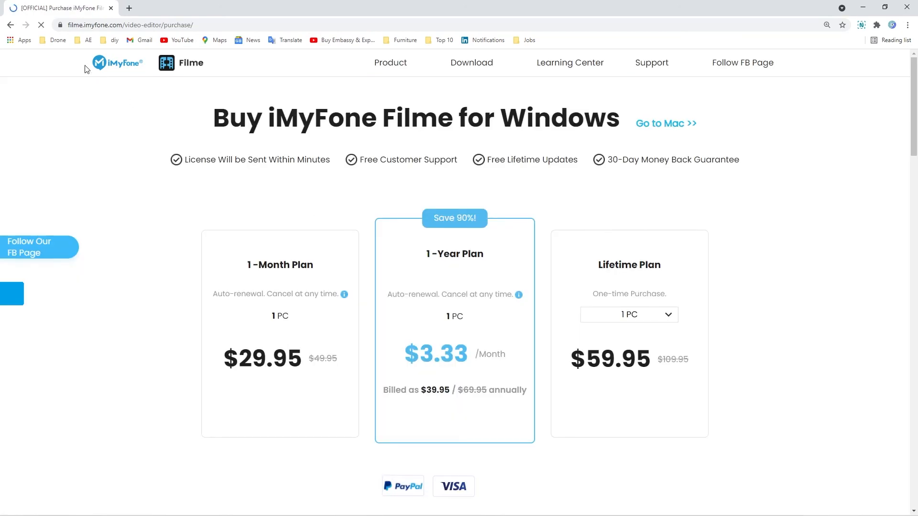
{"action": "scroll", "coordinate": [373, 185], "scroll_direction": "down", "scroll_amount": 2}
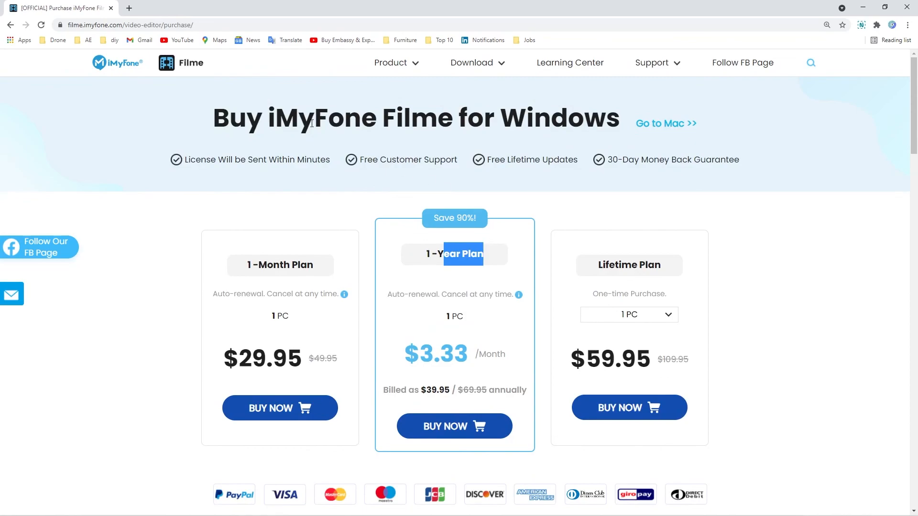
{"action": "left_click", "coordinate": [10, 25]}
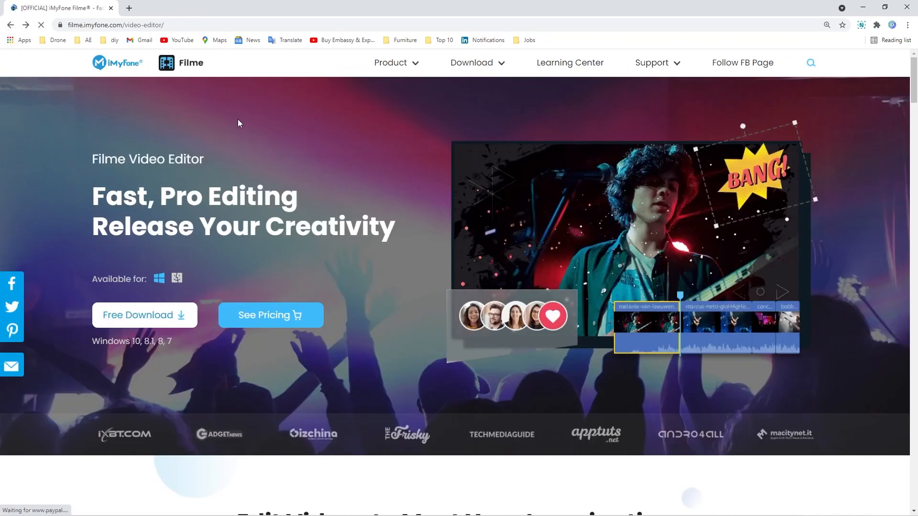